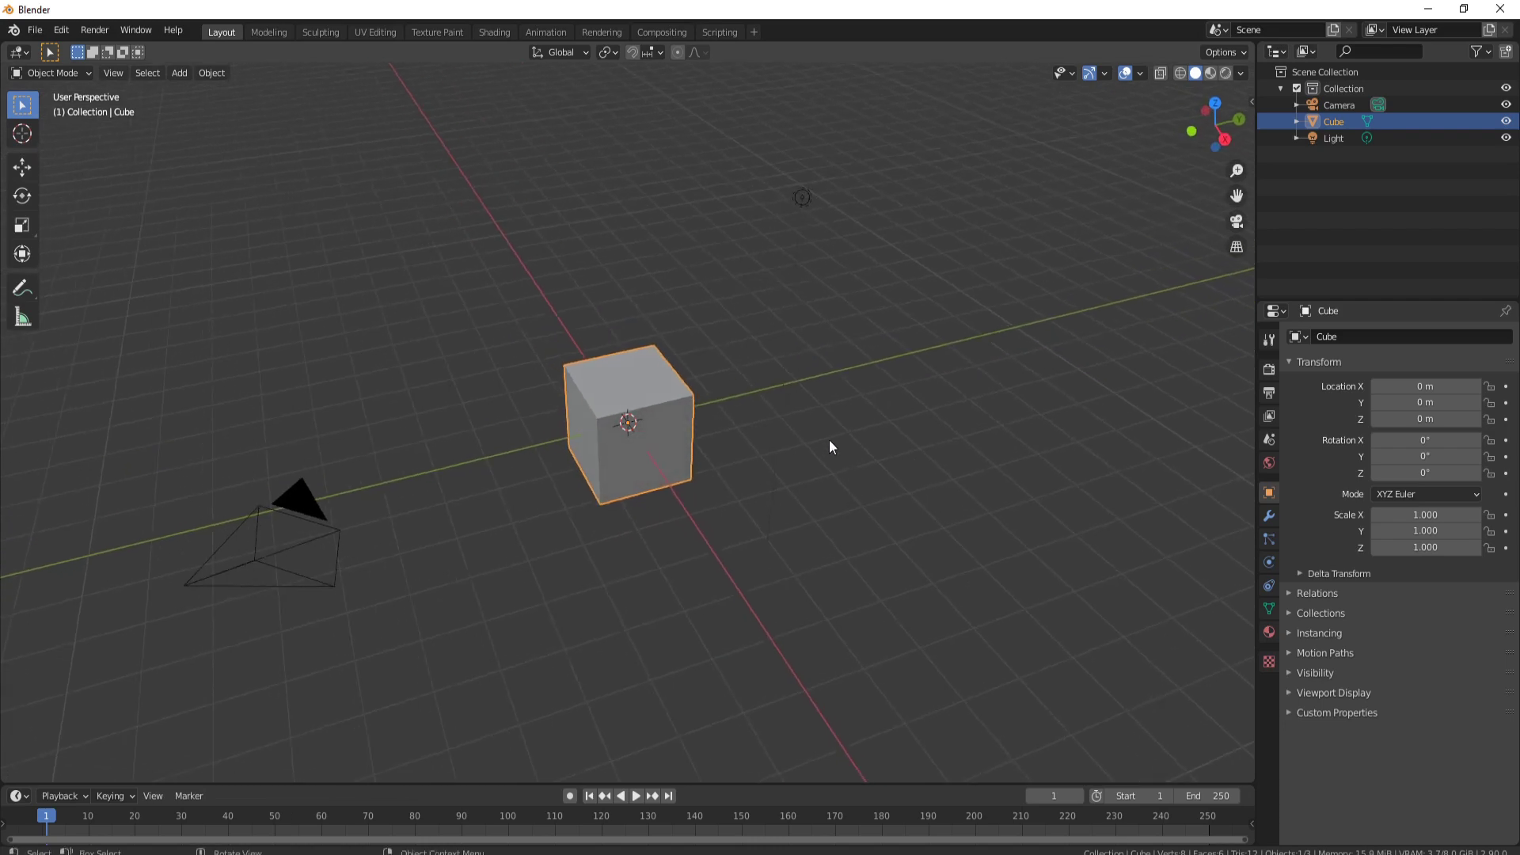
Step: Delete the default camera, light and cube from the scene
scroll(611, 391, "down", 2)
left_click(469, 467)
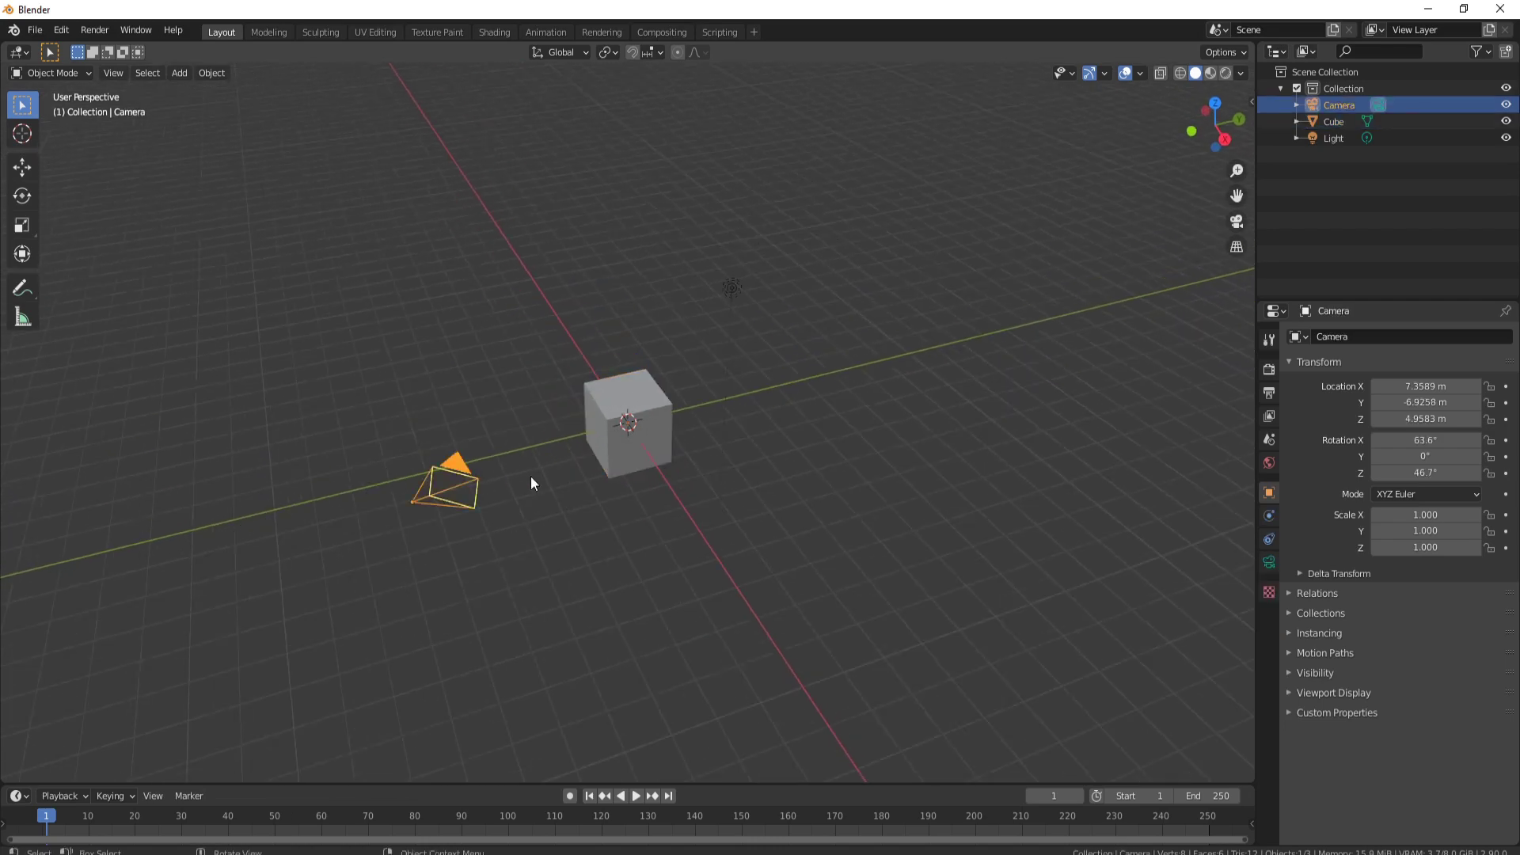
key("Delete")
left_click(732, 288)
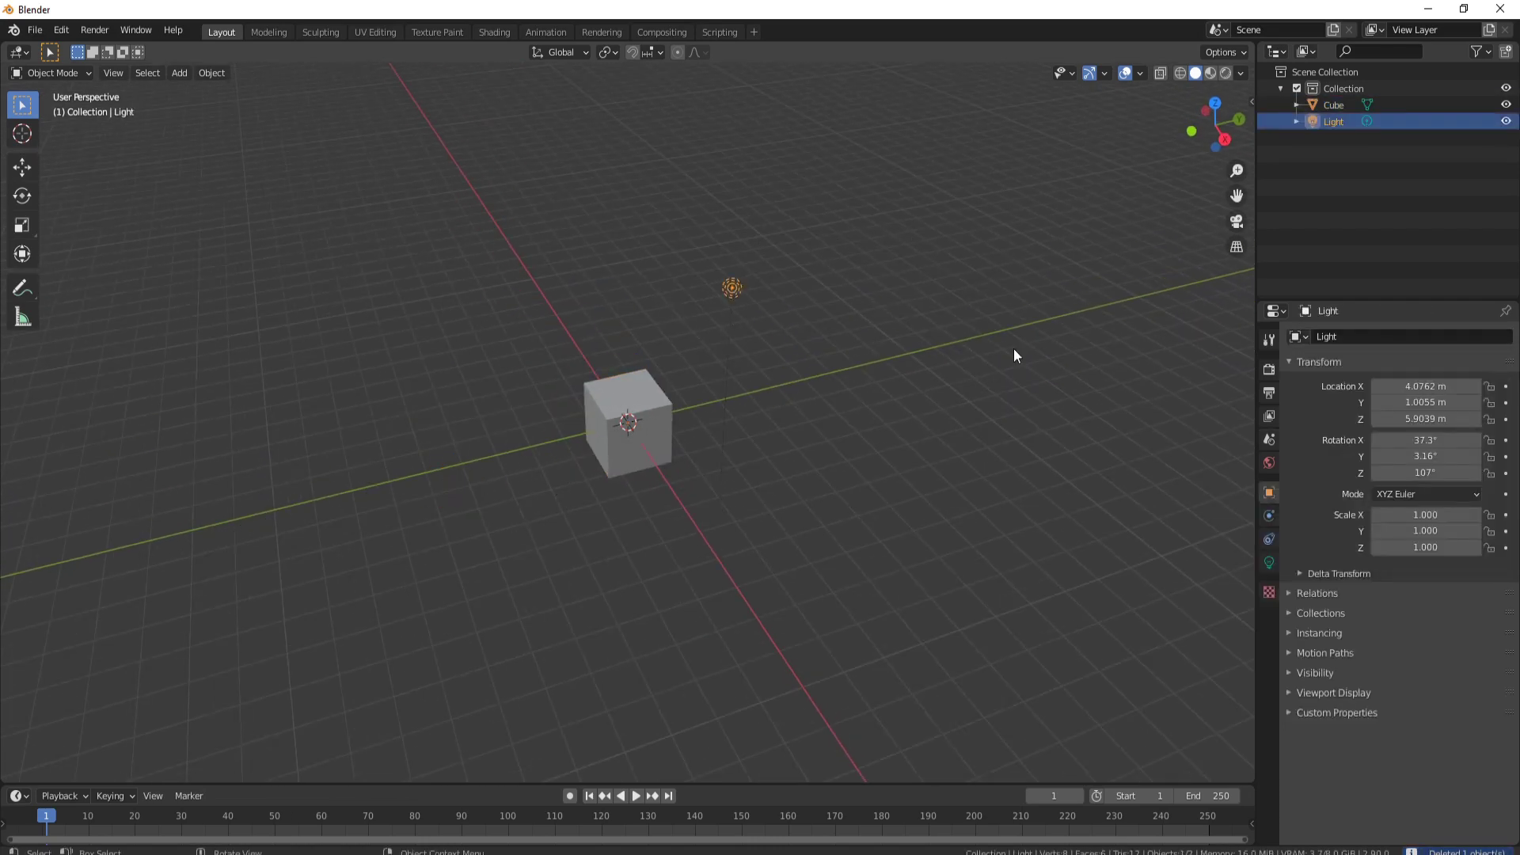
key("Delete")
left_click(636, 424)
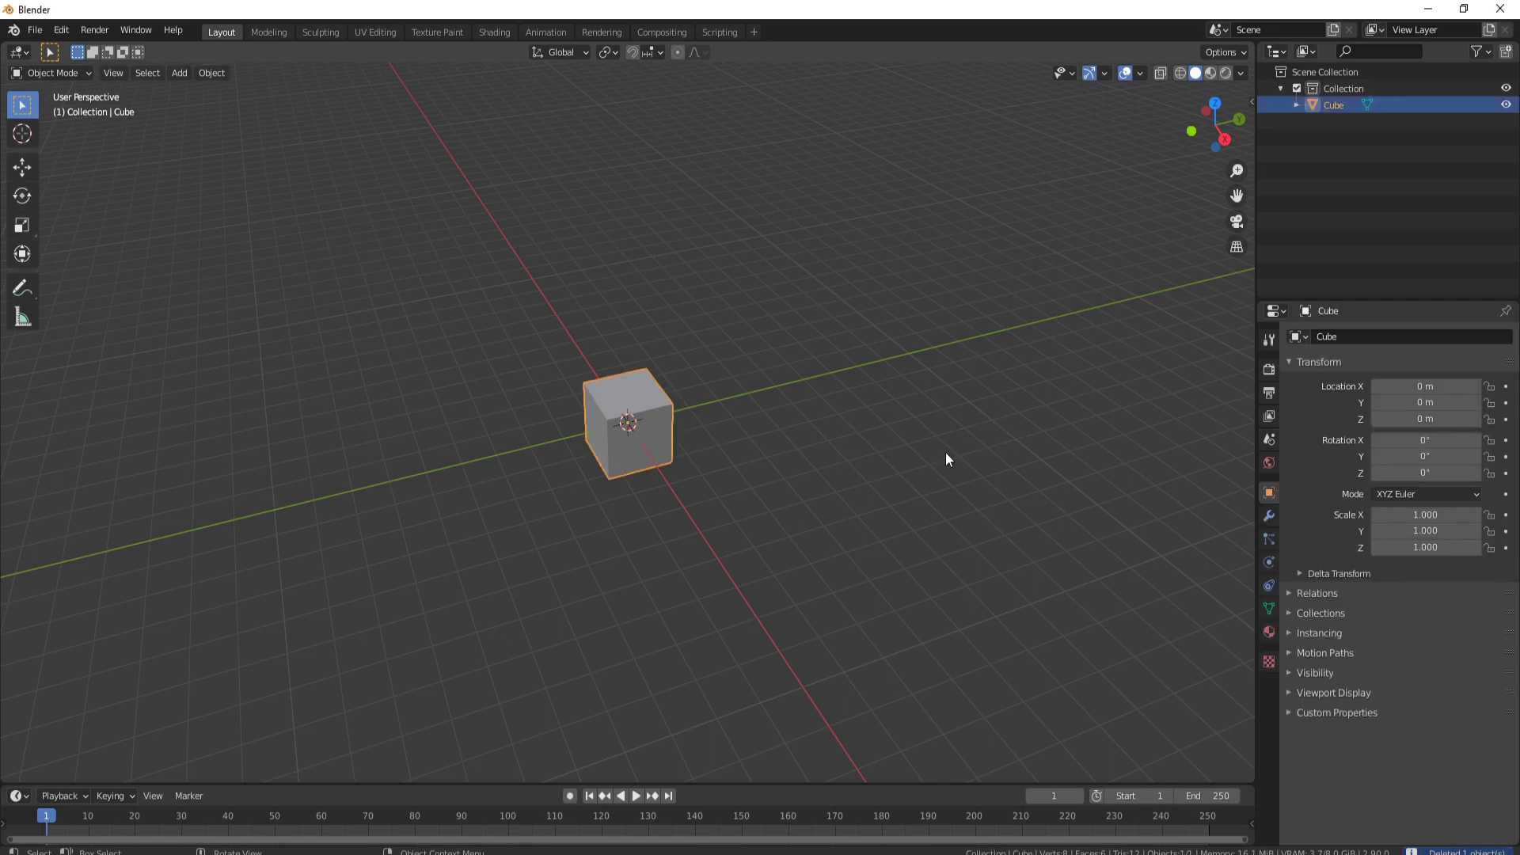
key("Delete")
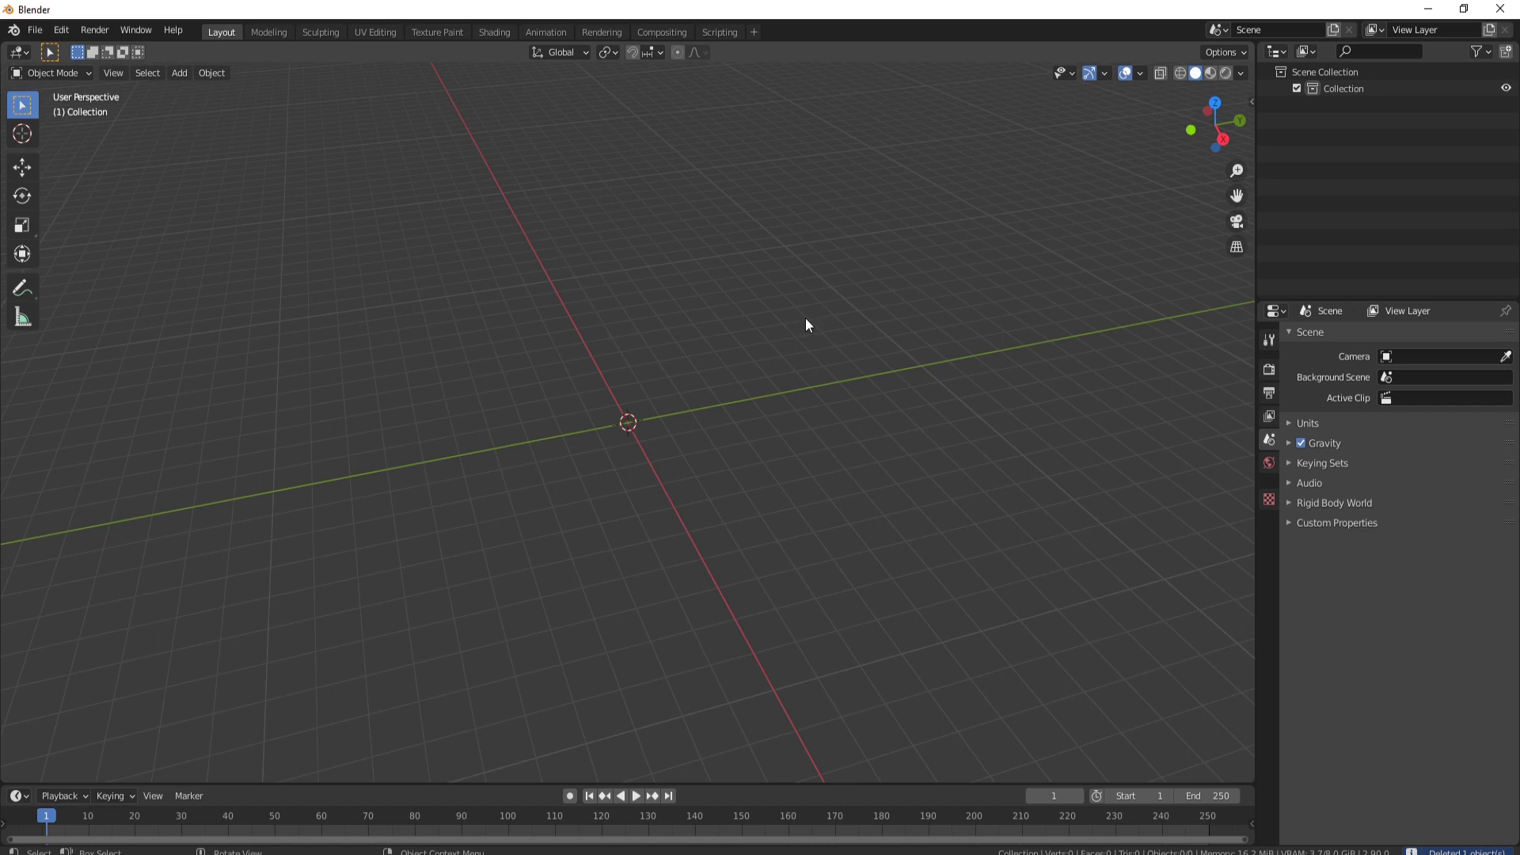
Step: Add a new mesh cube at the world origin
key("shift+a")
mouse_move(781, 326)
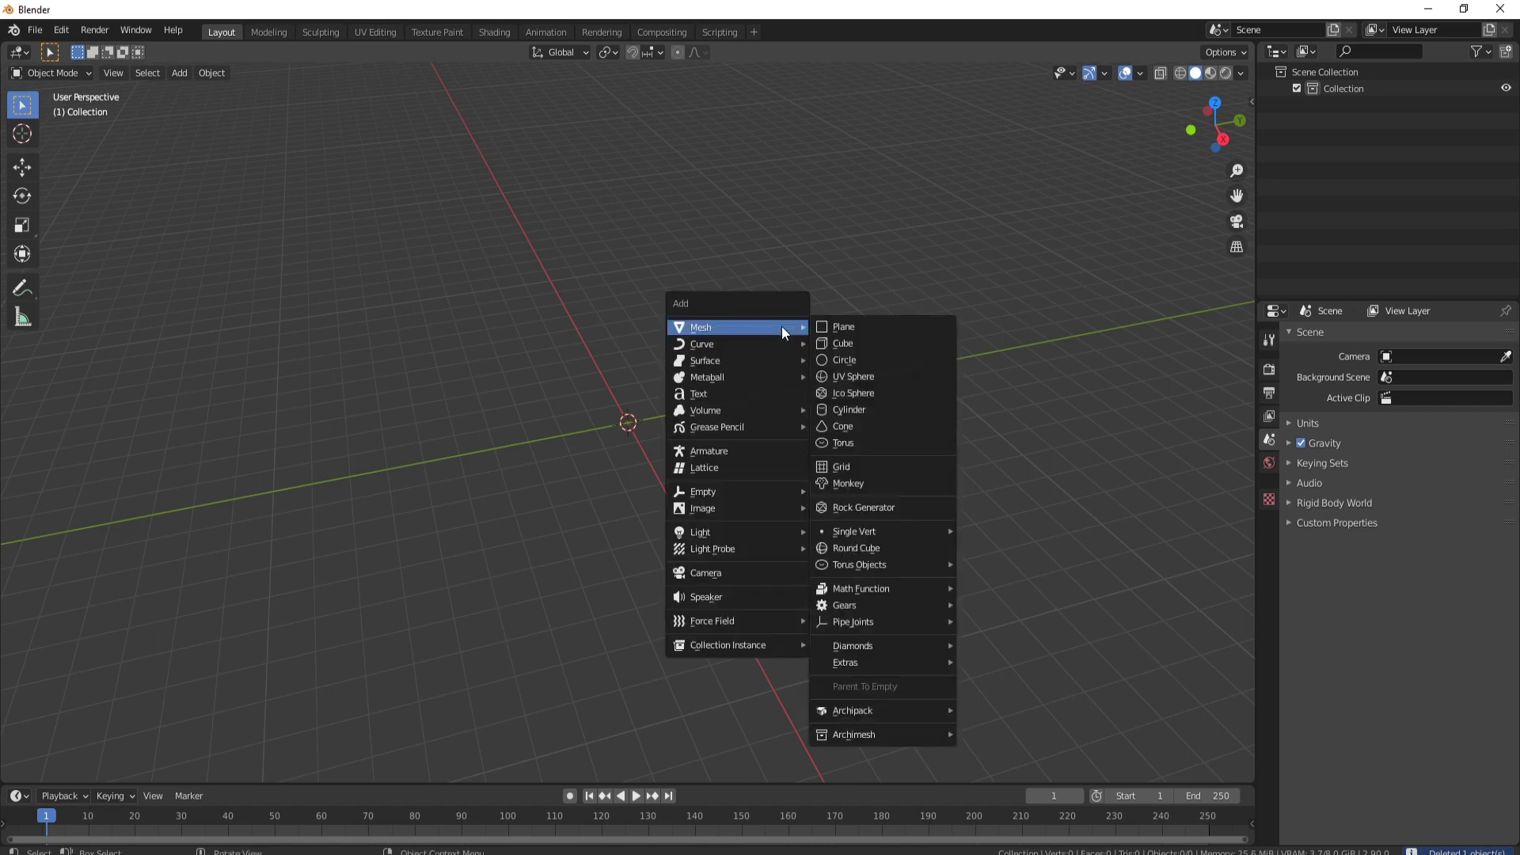
left_click(872, 343)
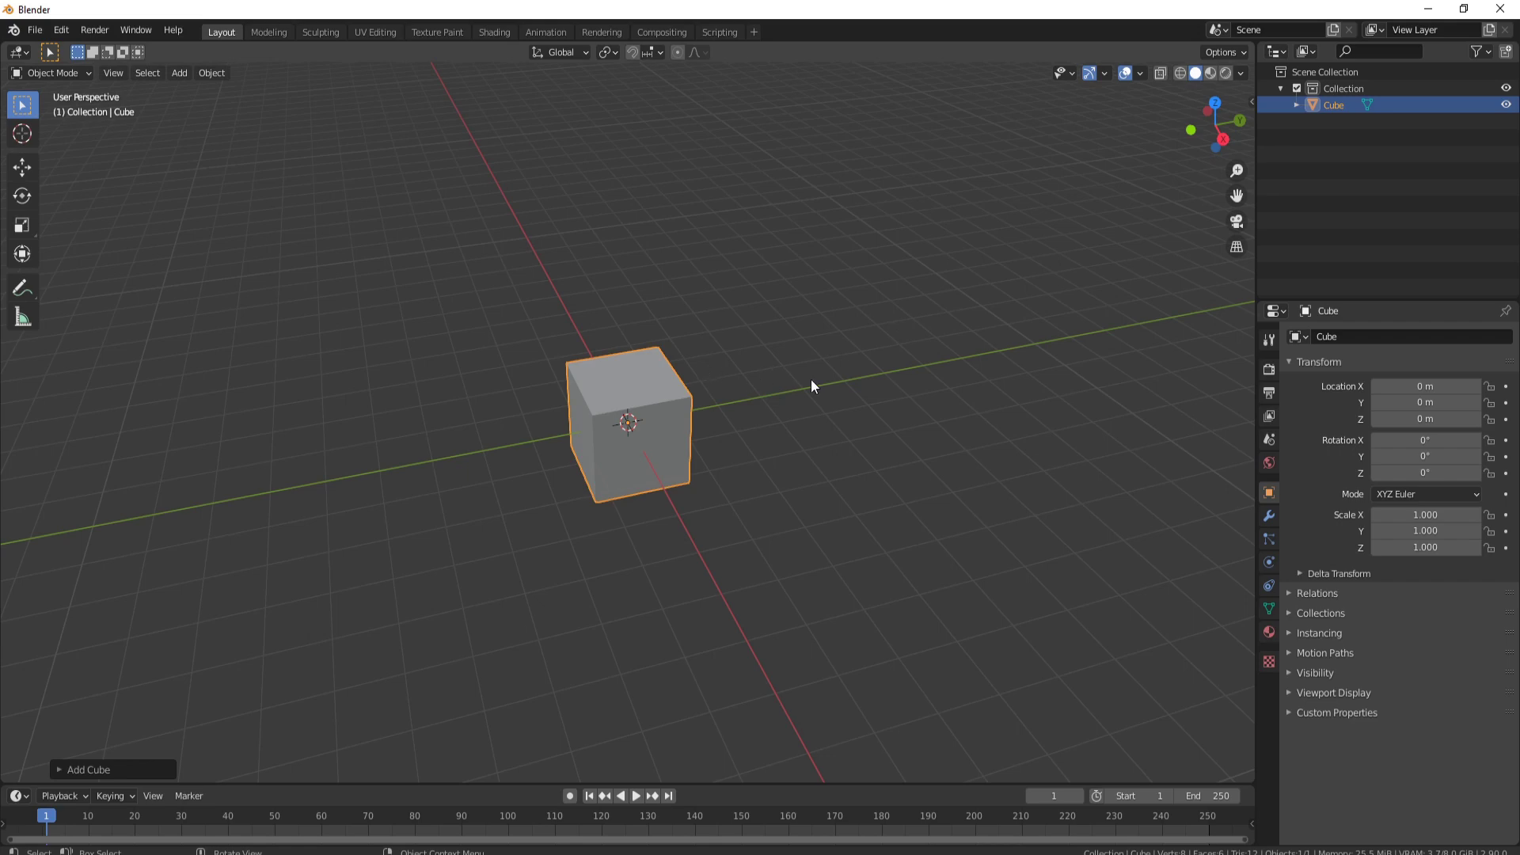
middle_click_drag(812, 379, 761, 405)
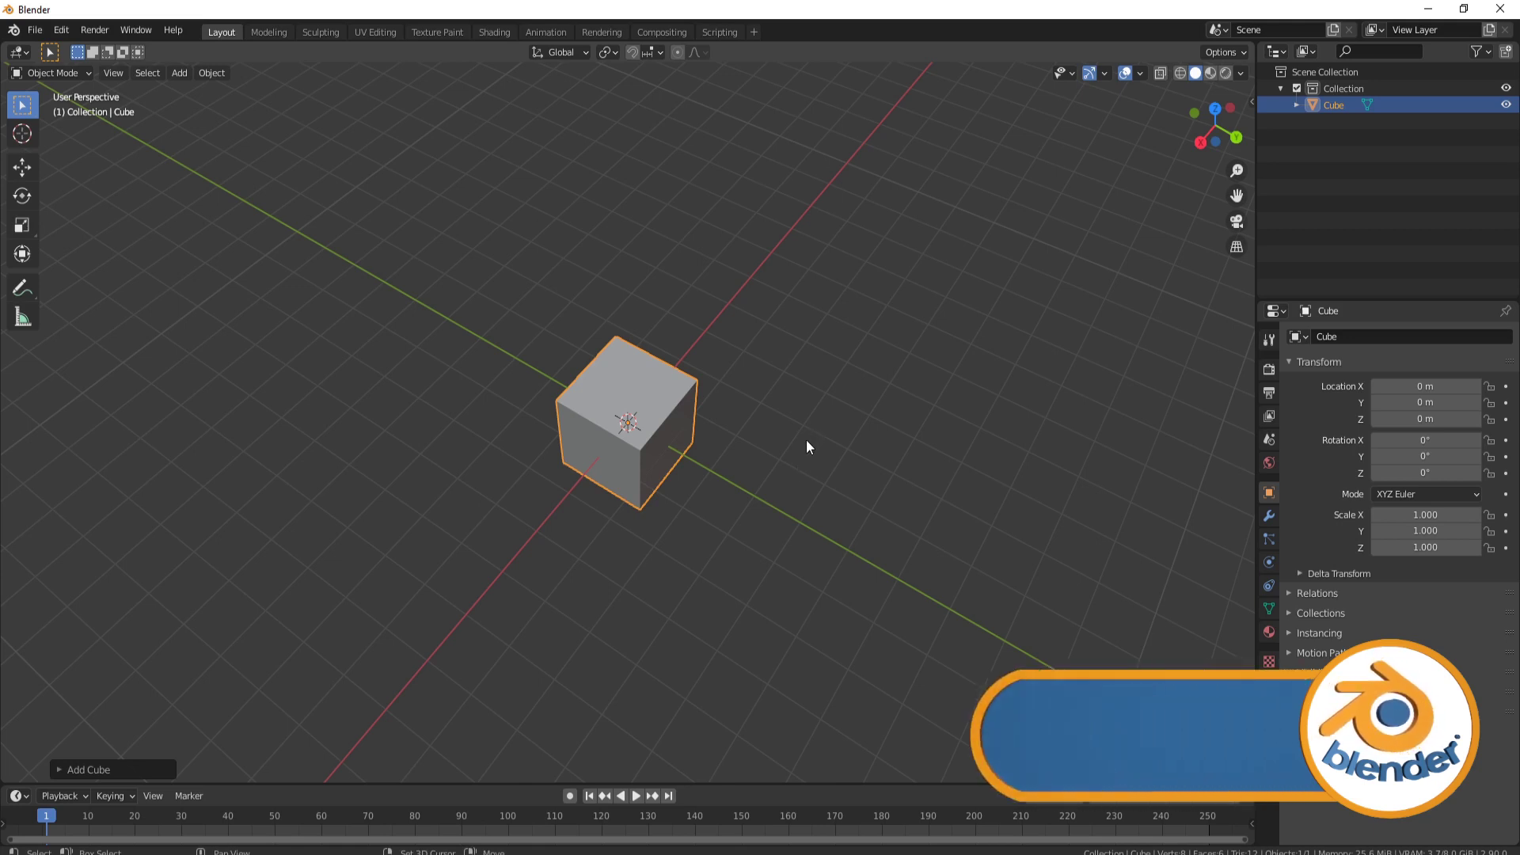
Step: Add Market stall.jpg as a reference image Empty behind the cube
key("shift+a")
mouse_move(806, 441)
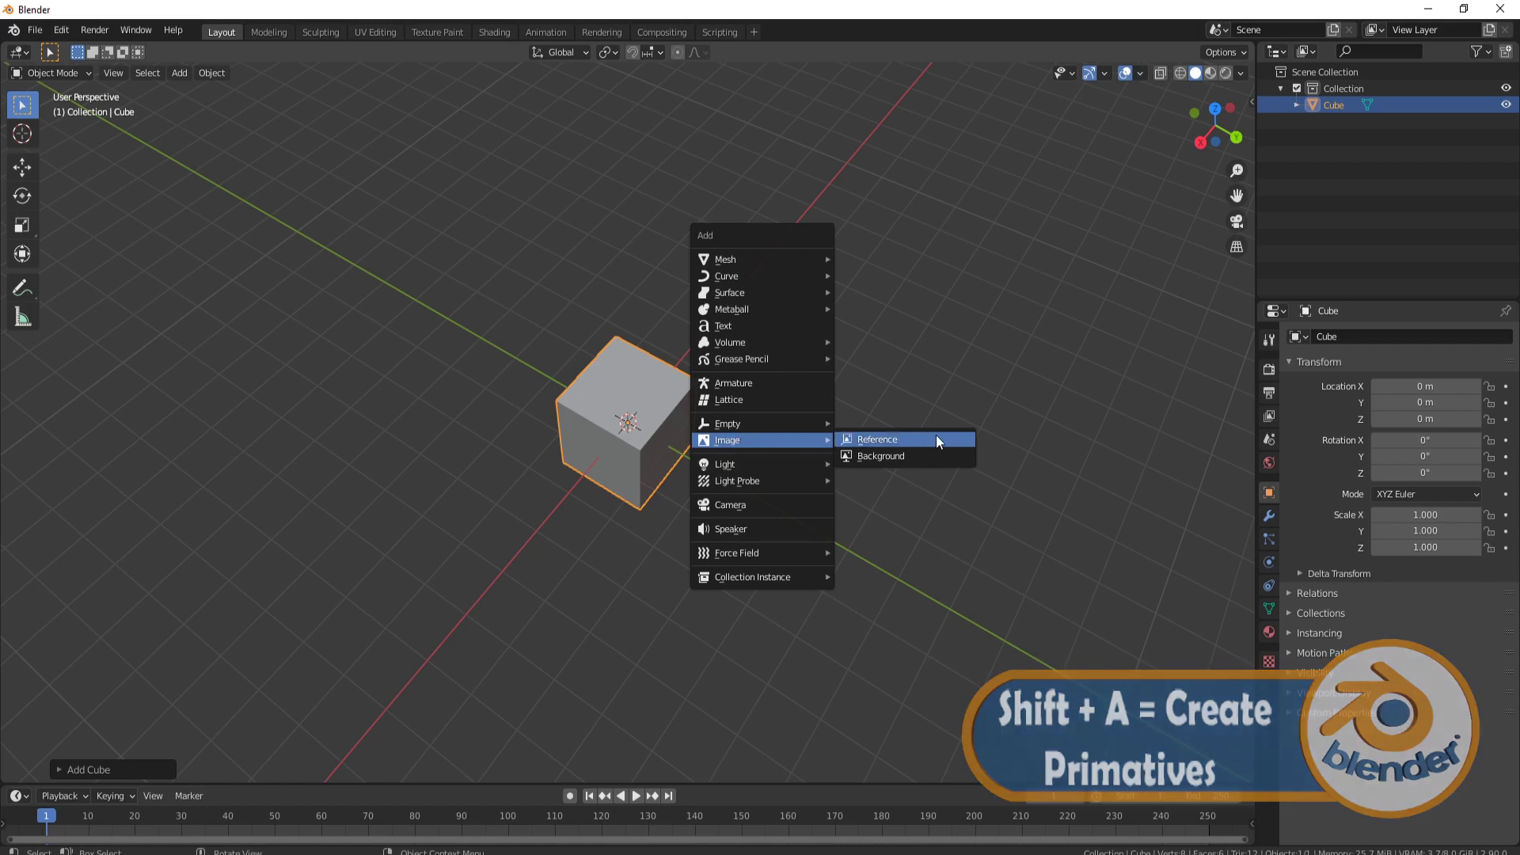
left_click(916, 442)
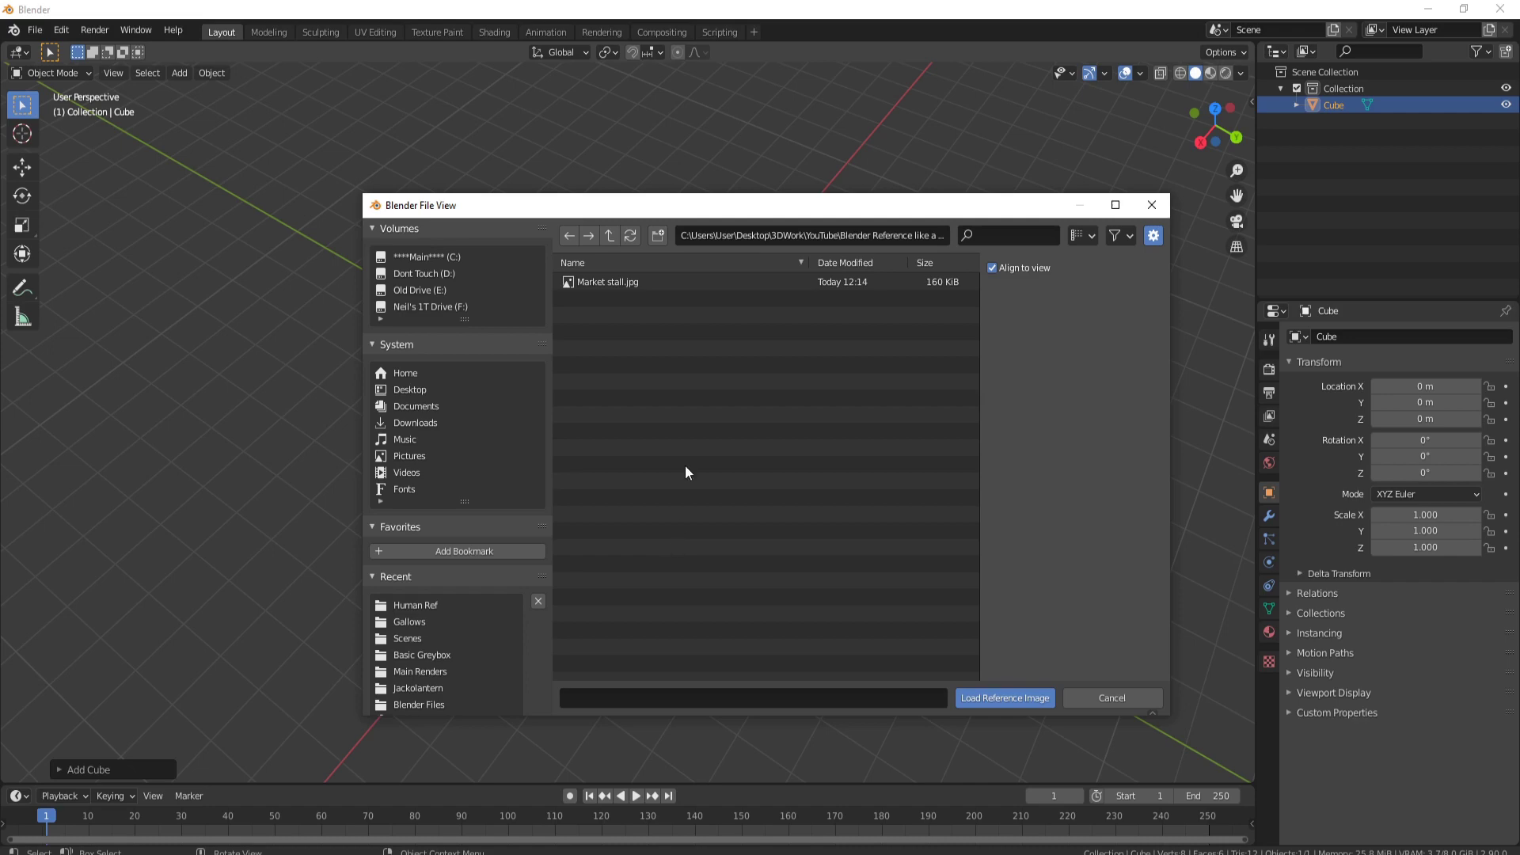
double_click(629, 279)
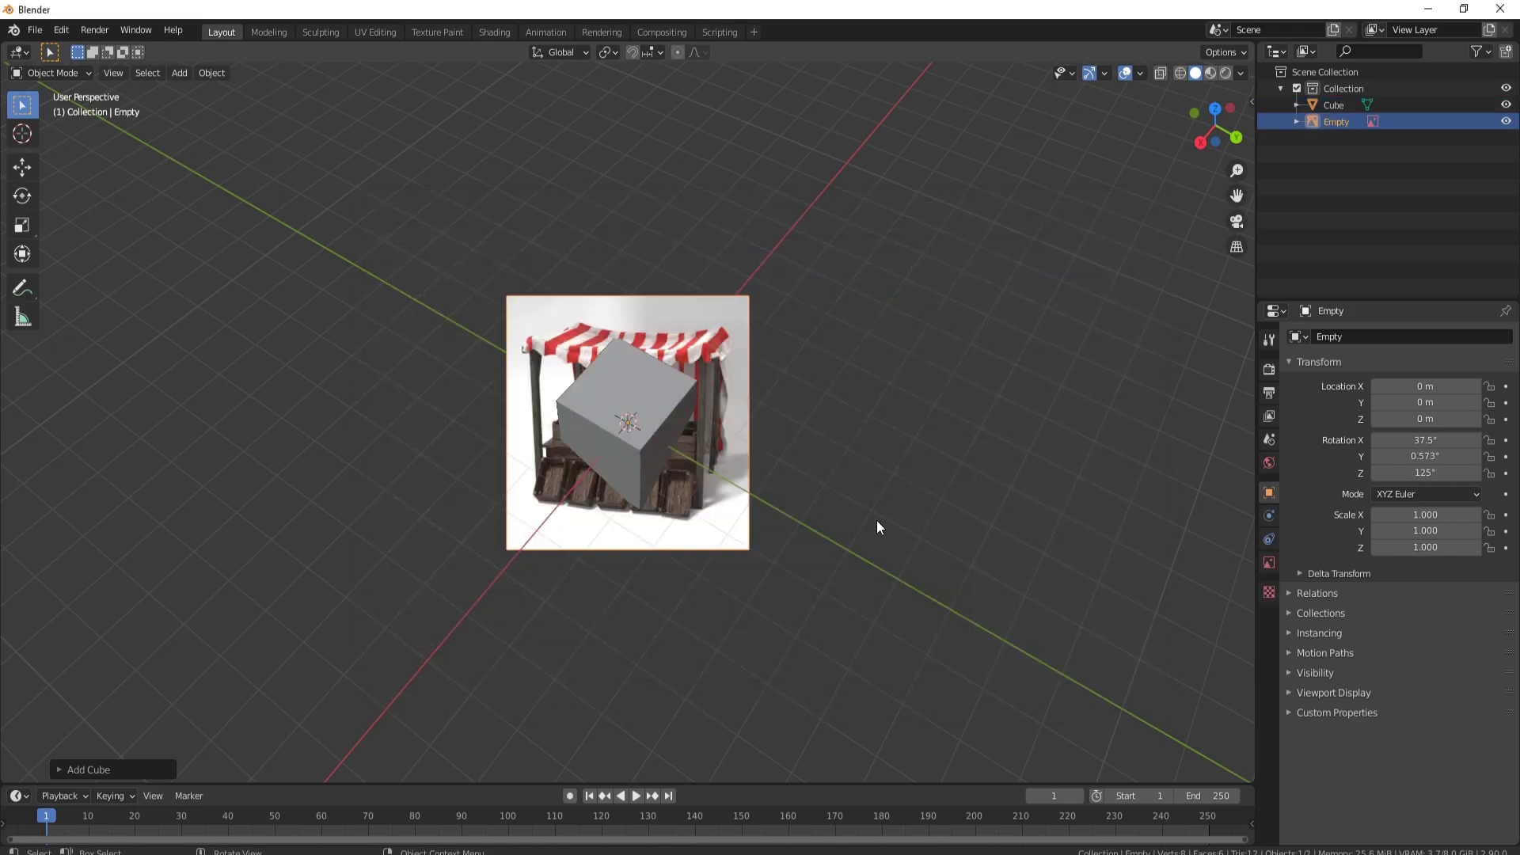
middle_click_drag(894, 528, 792, 493)
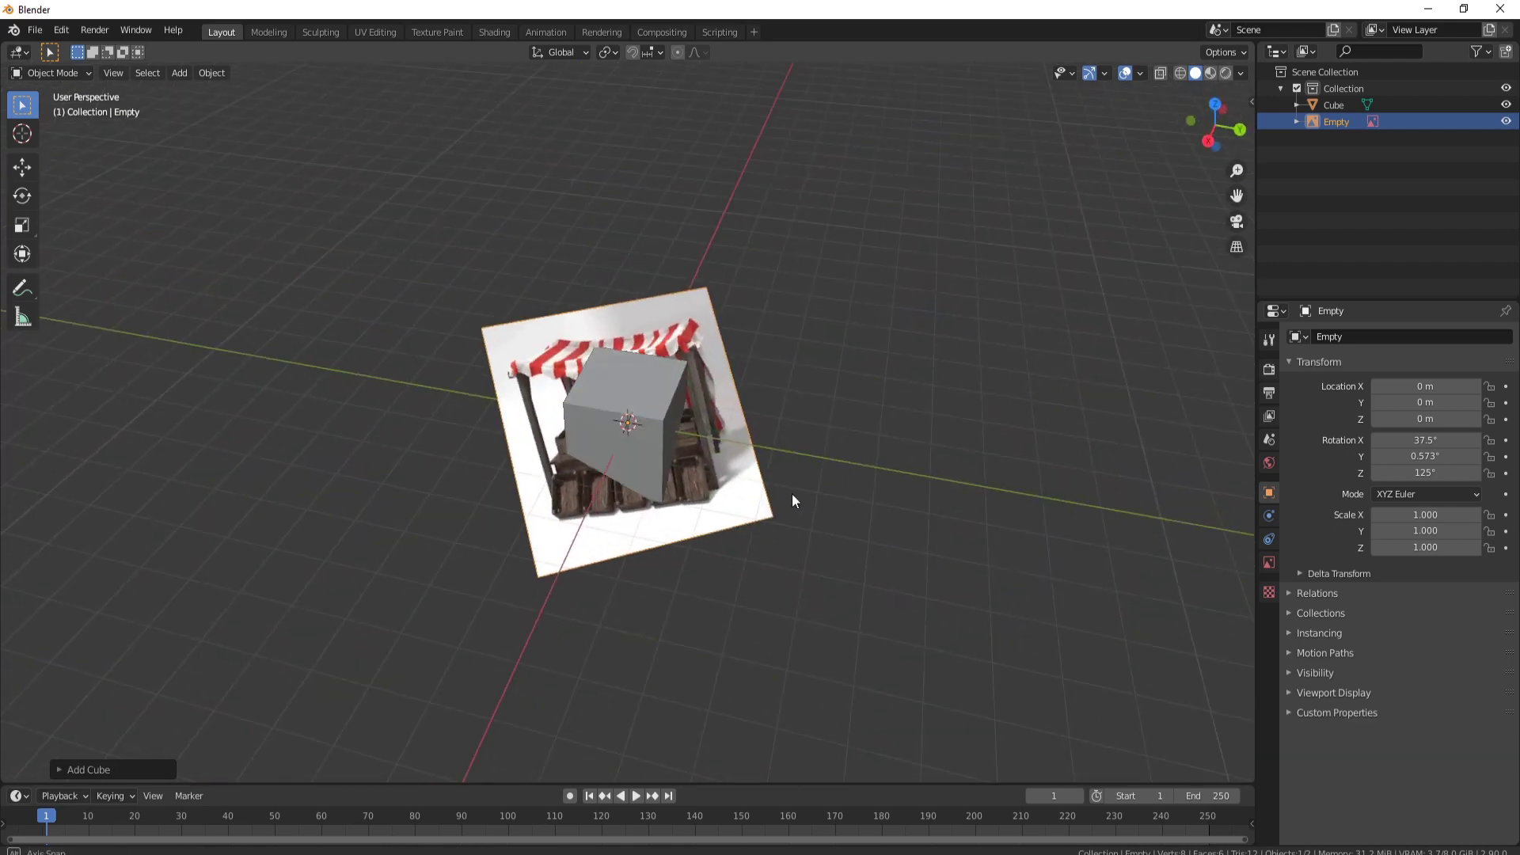
Step: Rotate the cube to about 6.27°, -38.7° and 41° to match the stall
left_click(599, 411)
middle_click_drag(599, 411, 797, 500)
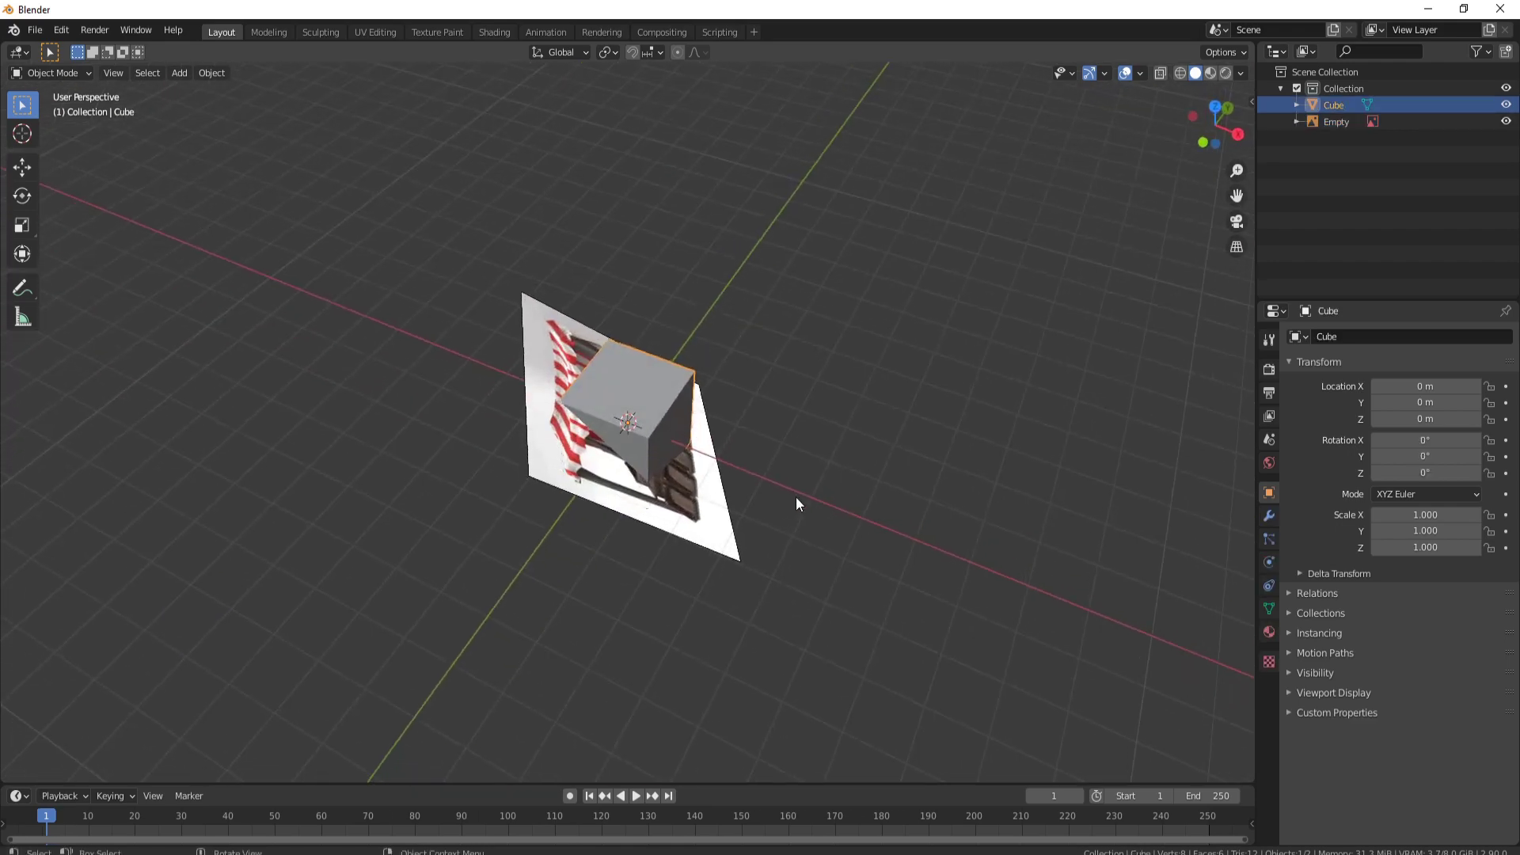
key("r")
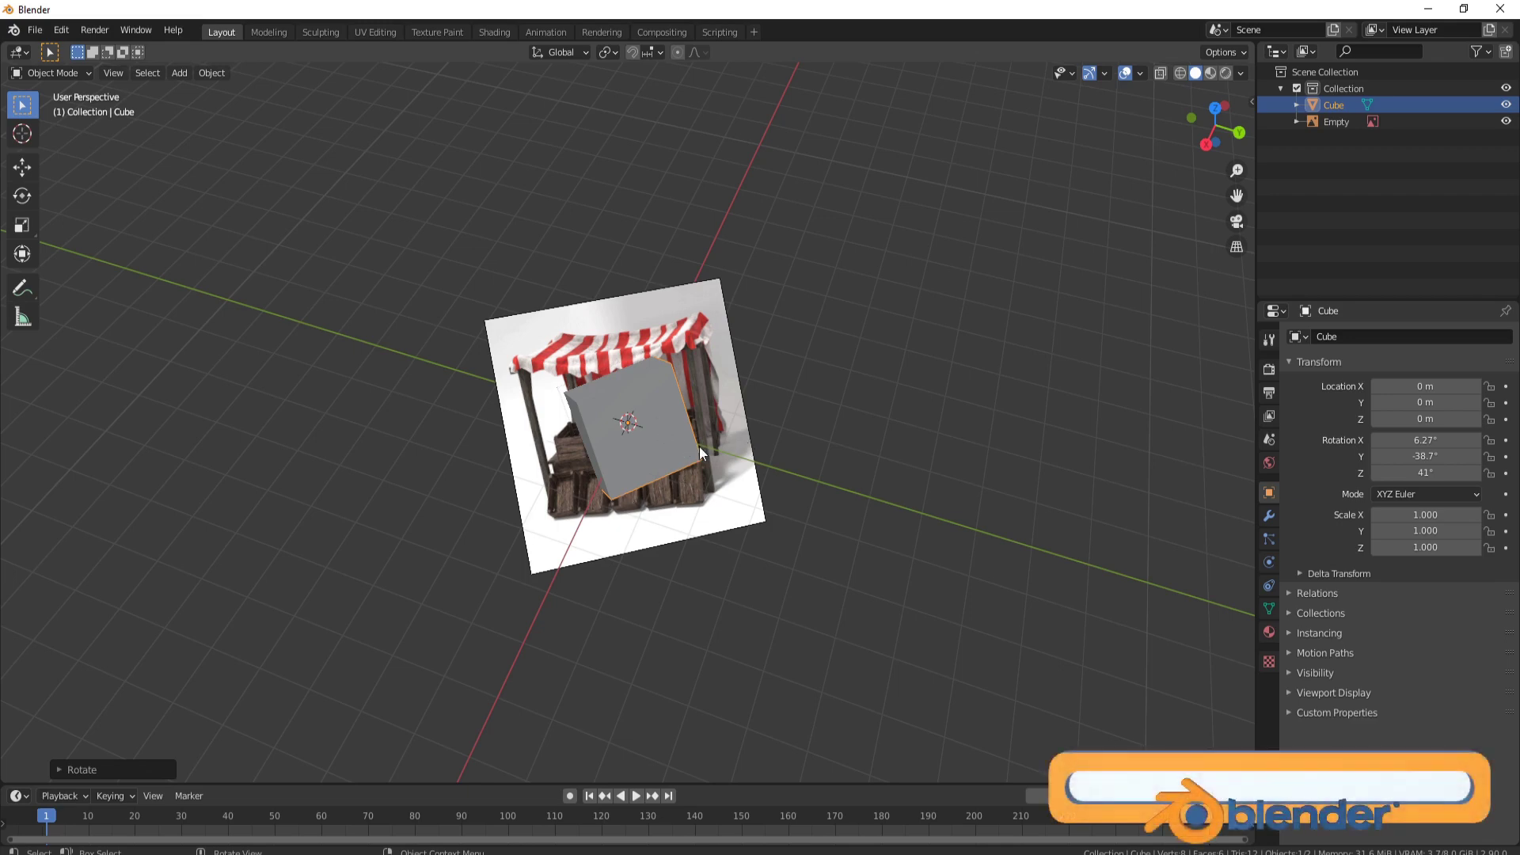
Step: Delete both the cube and the market stall reference image
middle_click_drag(700, 446, 535, 468)
key("Delete")
middle_click_drag(730, 428, 869, 447)
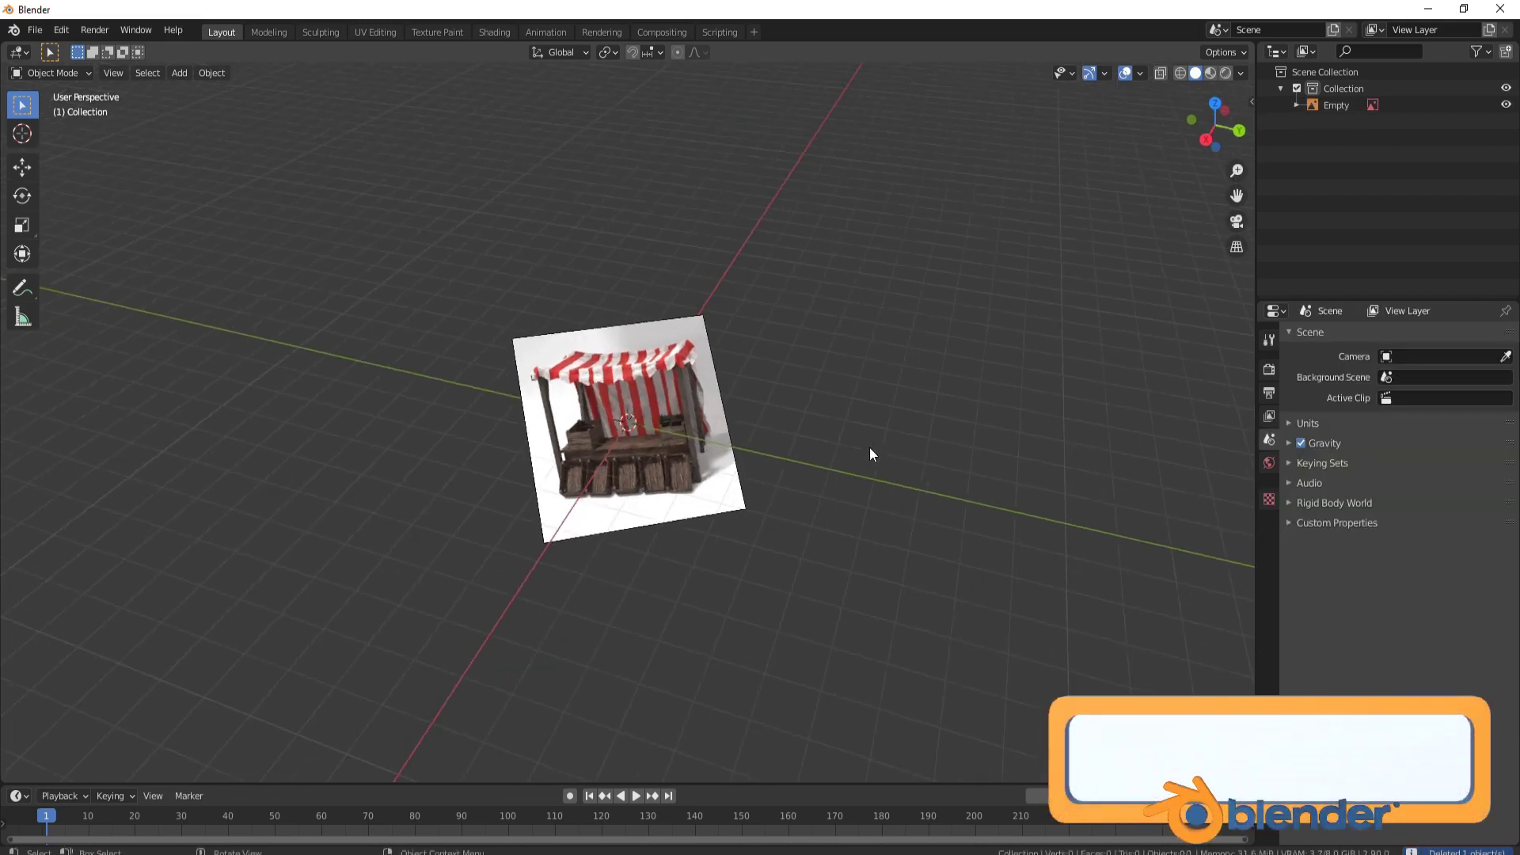
left_click(674, 414)
key("Delete")
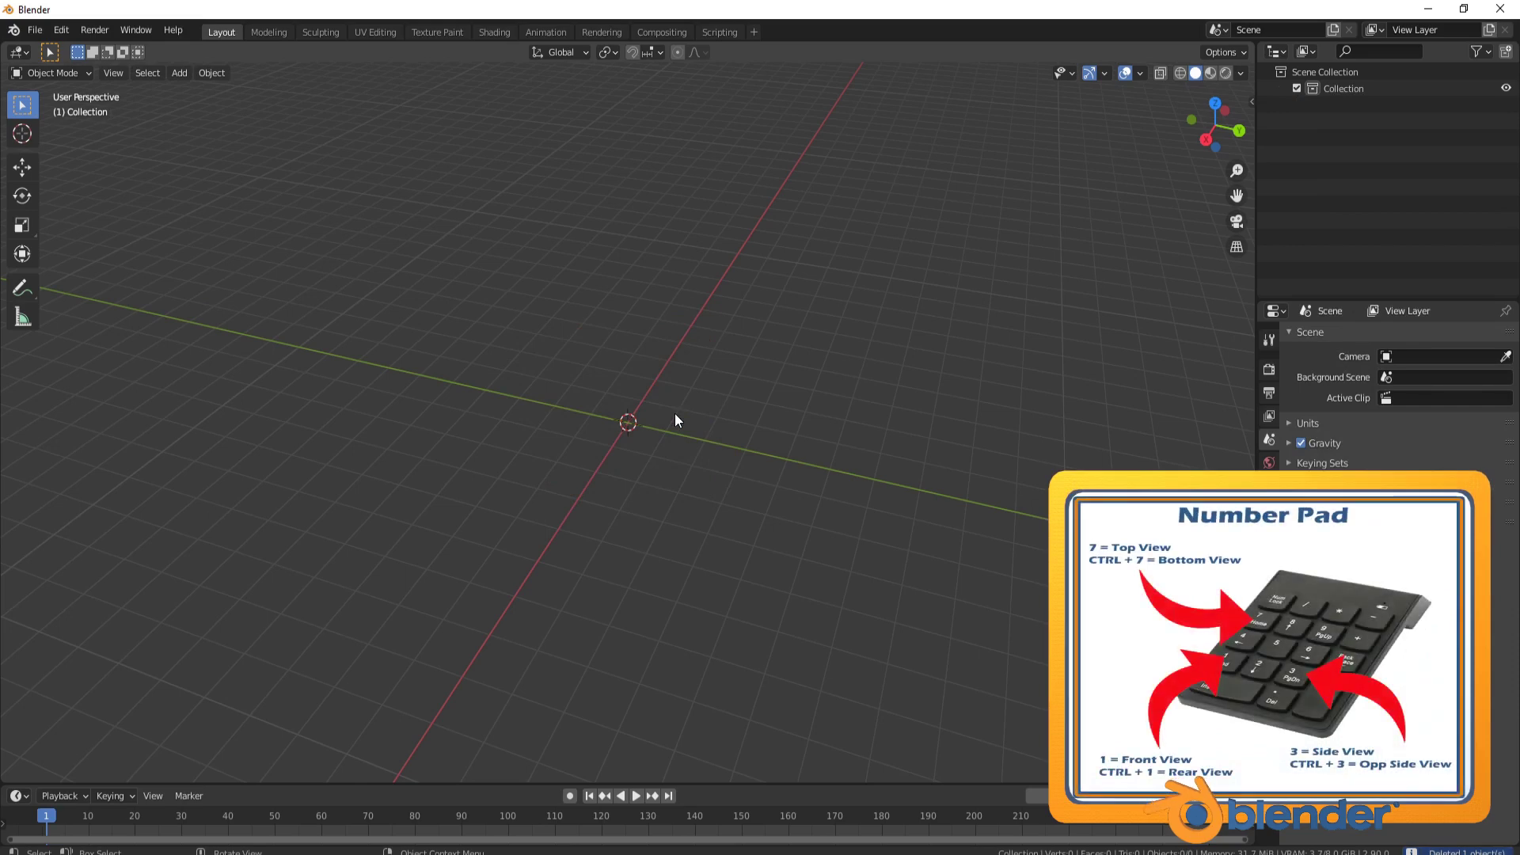
Step: In front view, re-add the market stall reference image and scale it to 1.861
key("KP_1")
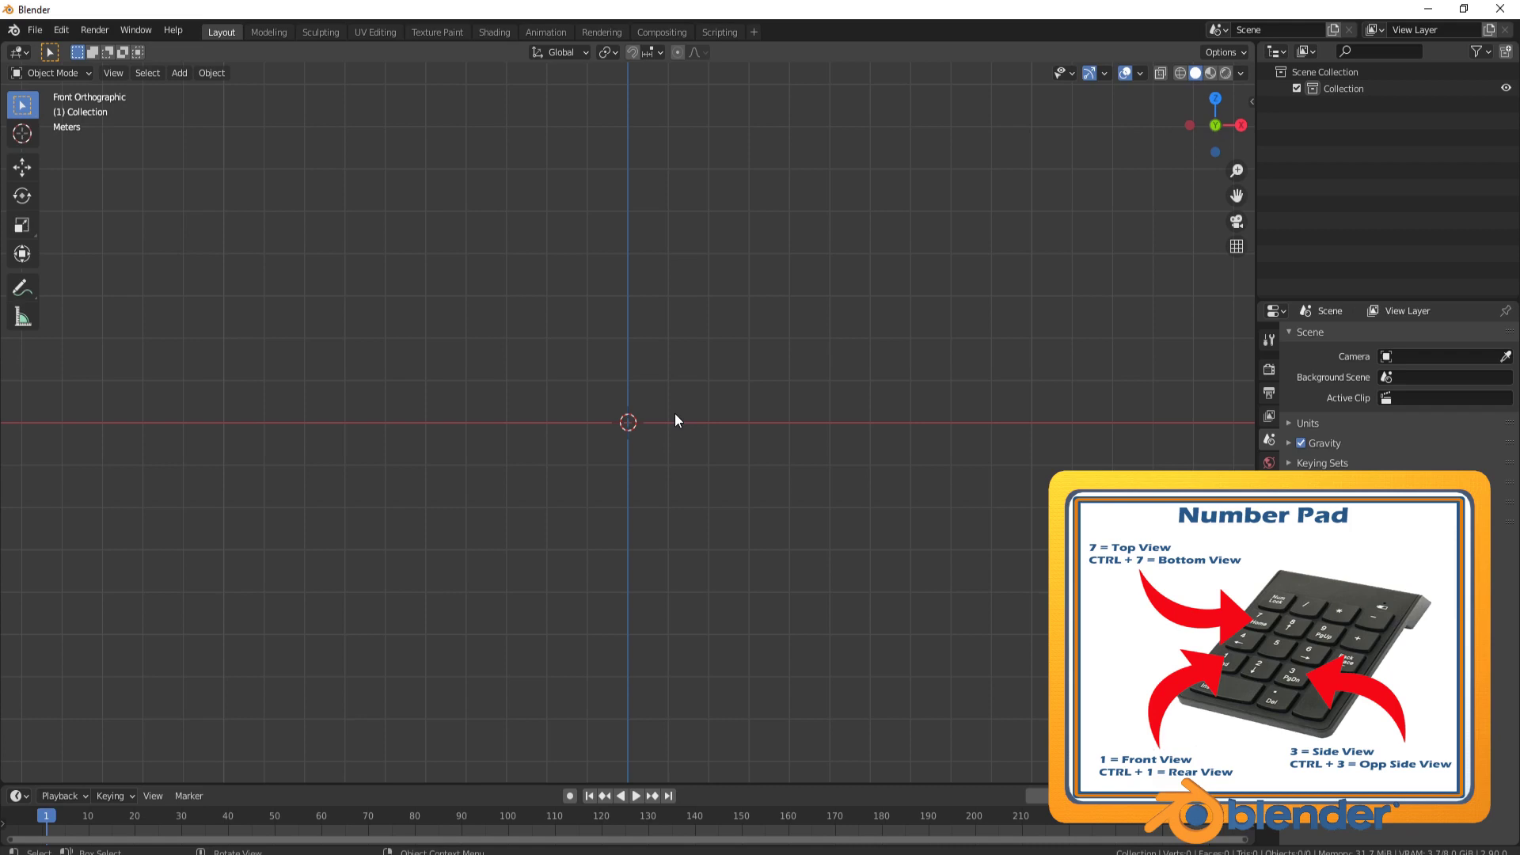
key("shift+a")
mouse_move(676, 413)
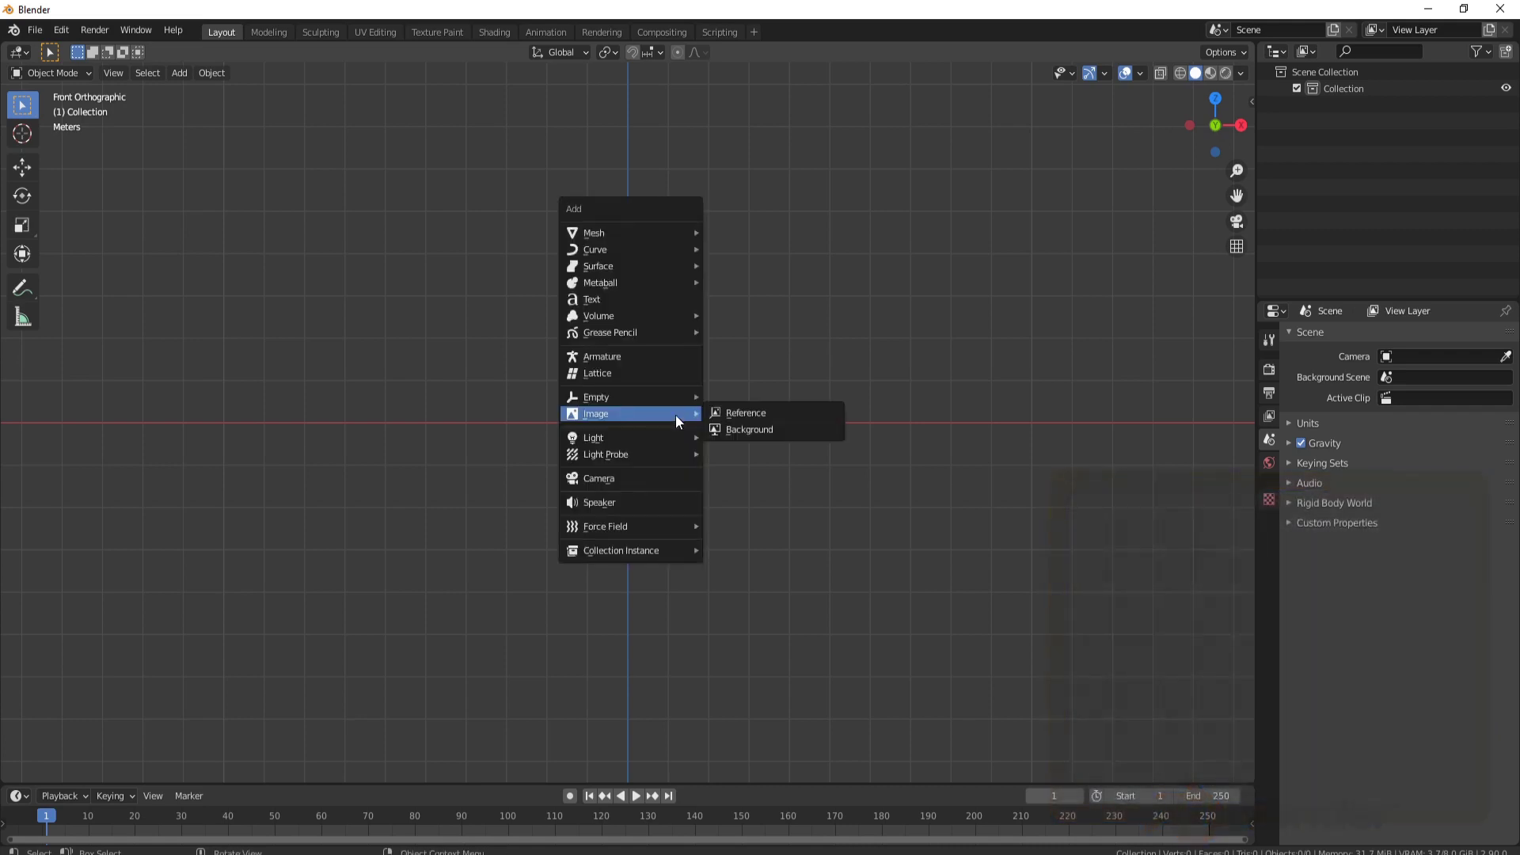
left_click(746, 414)
double_click(686, 281)
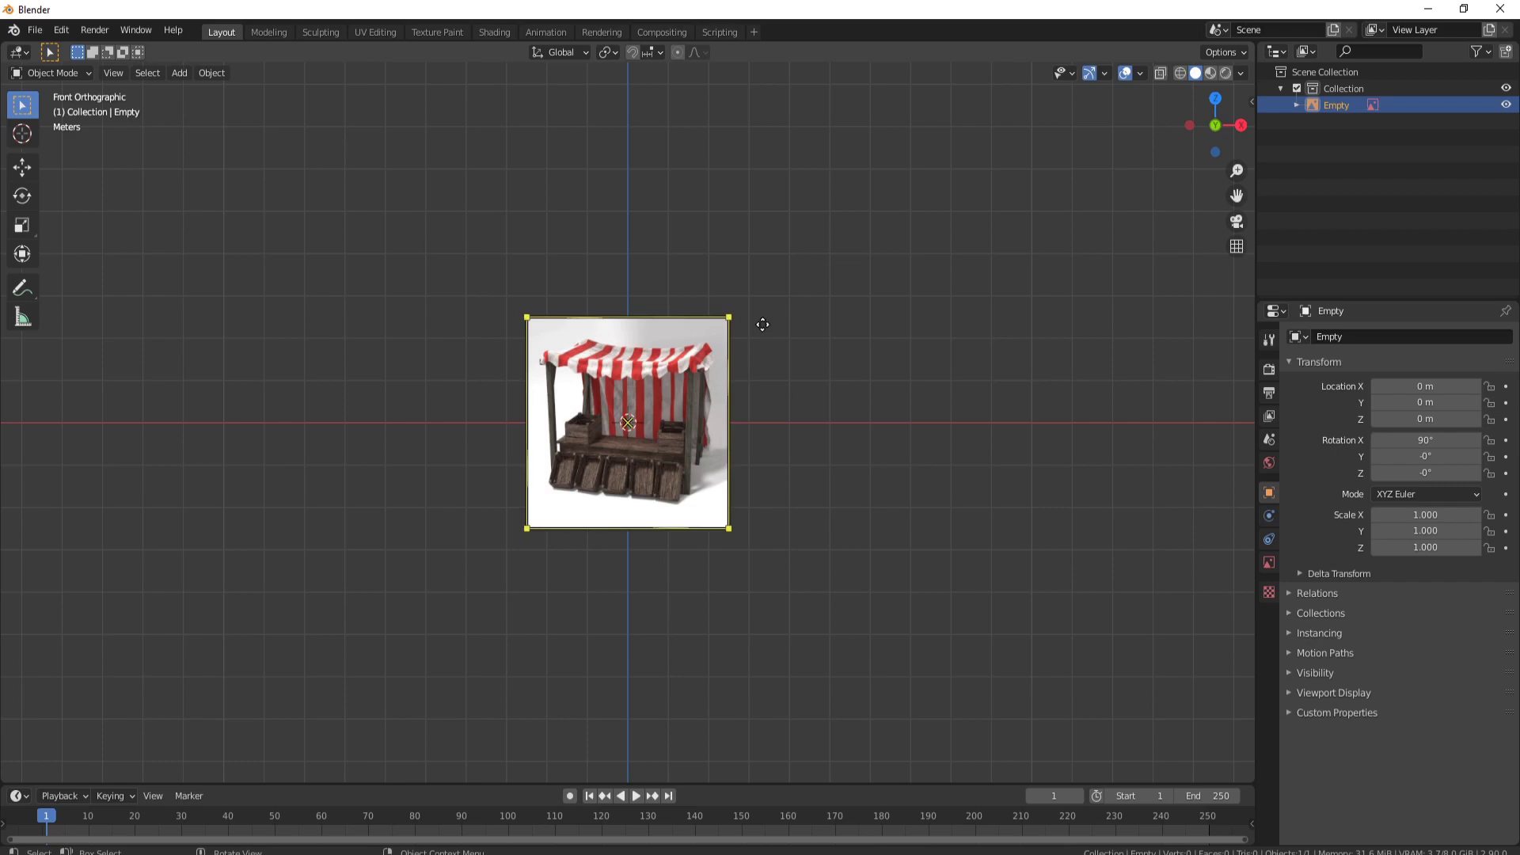
middle_click_drag(968, 452, 570, 538)
key("s")
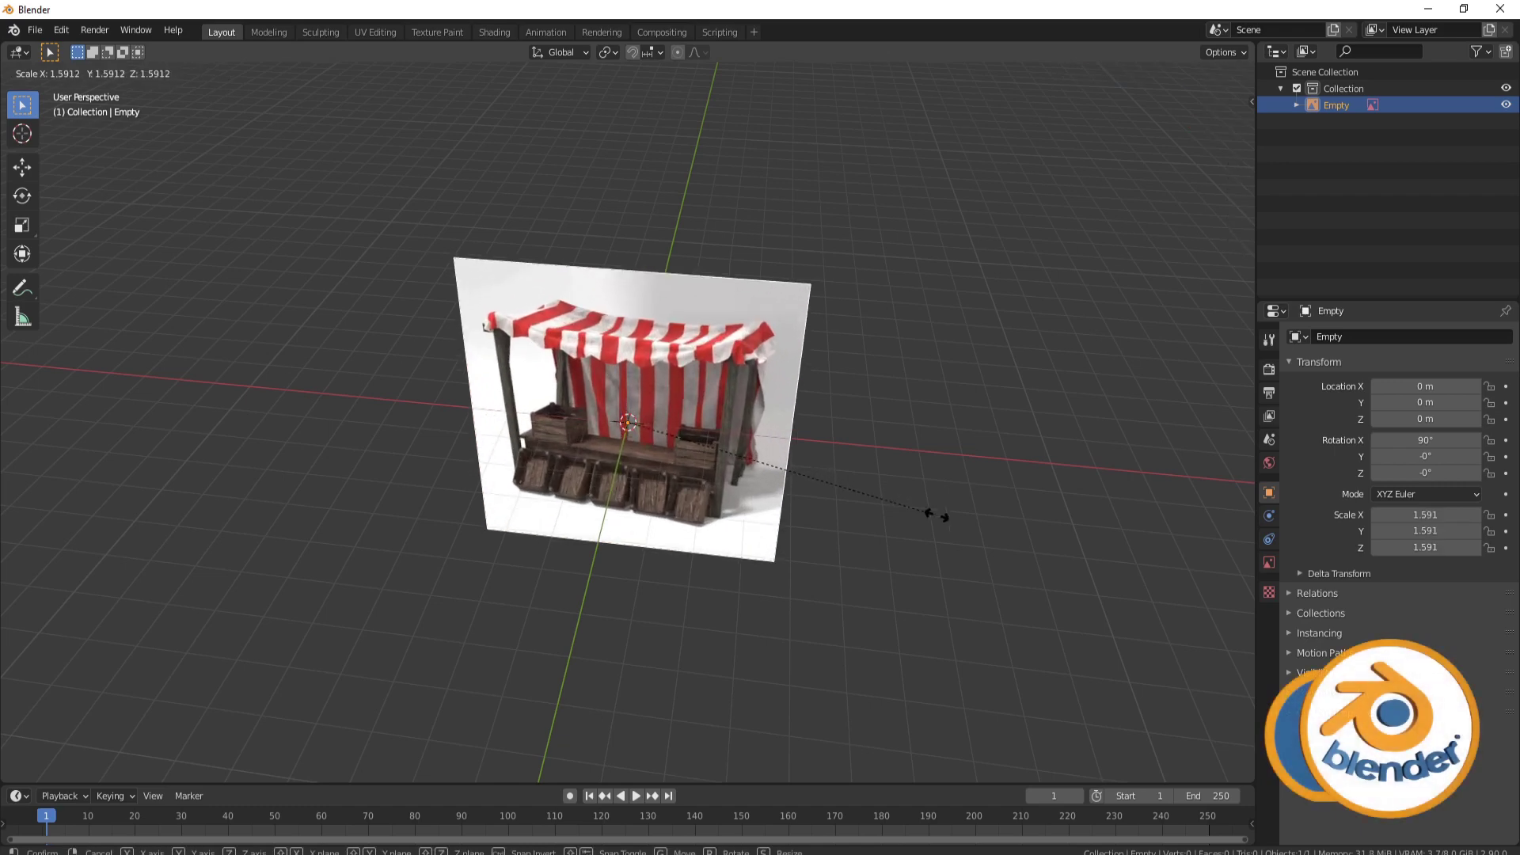
left_click(979, 539)
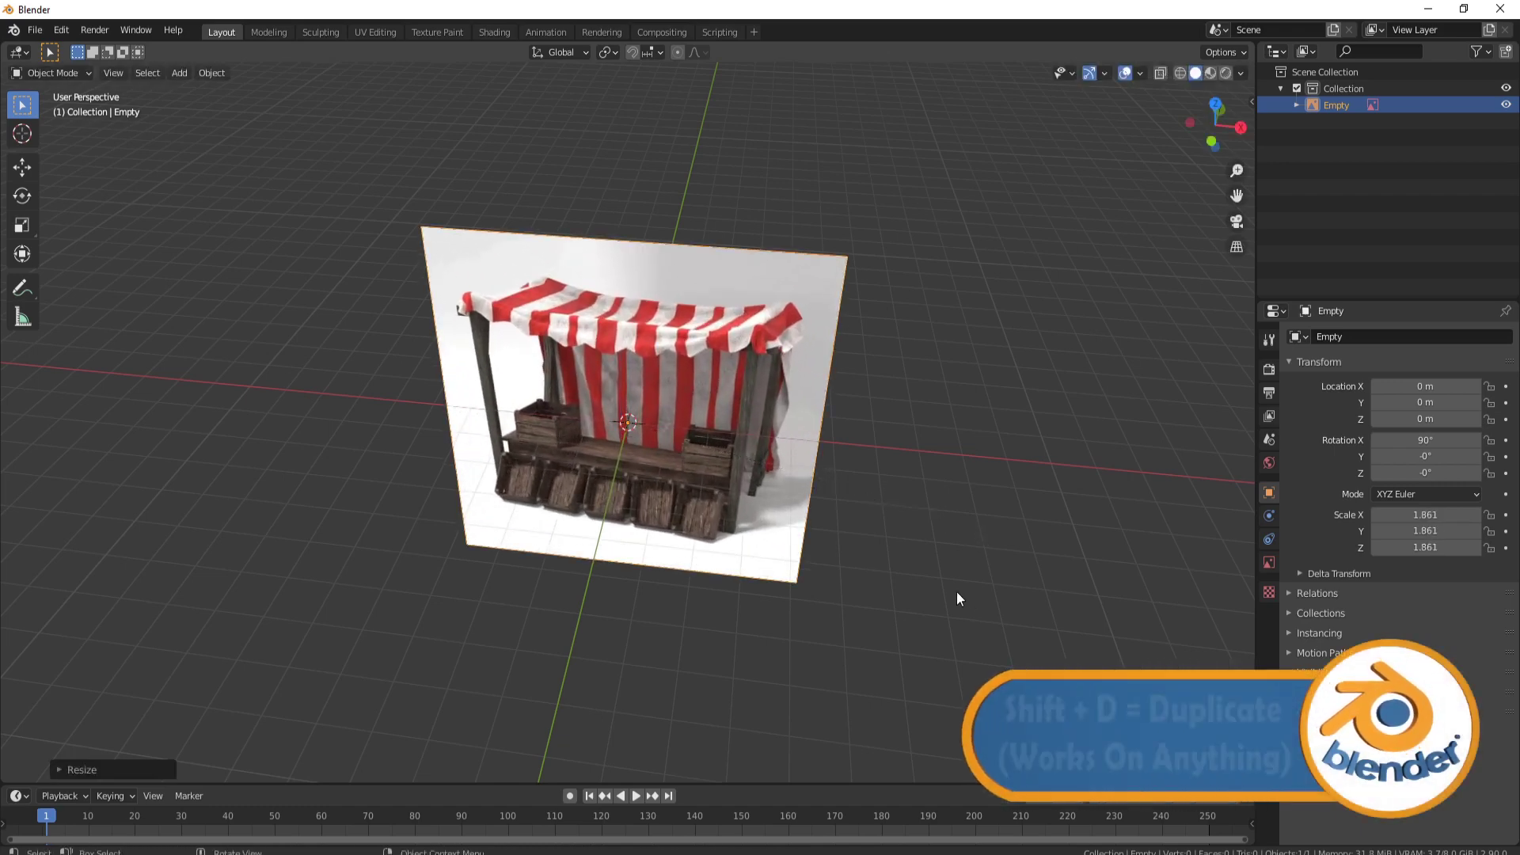
Step: Duplicate the reference image in place and rotate the copy 90° about Z
key("shift+d")
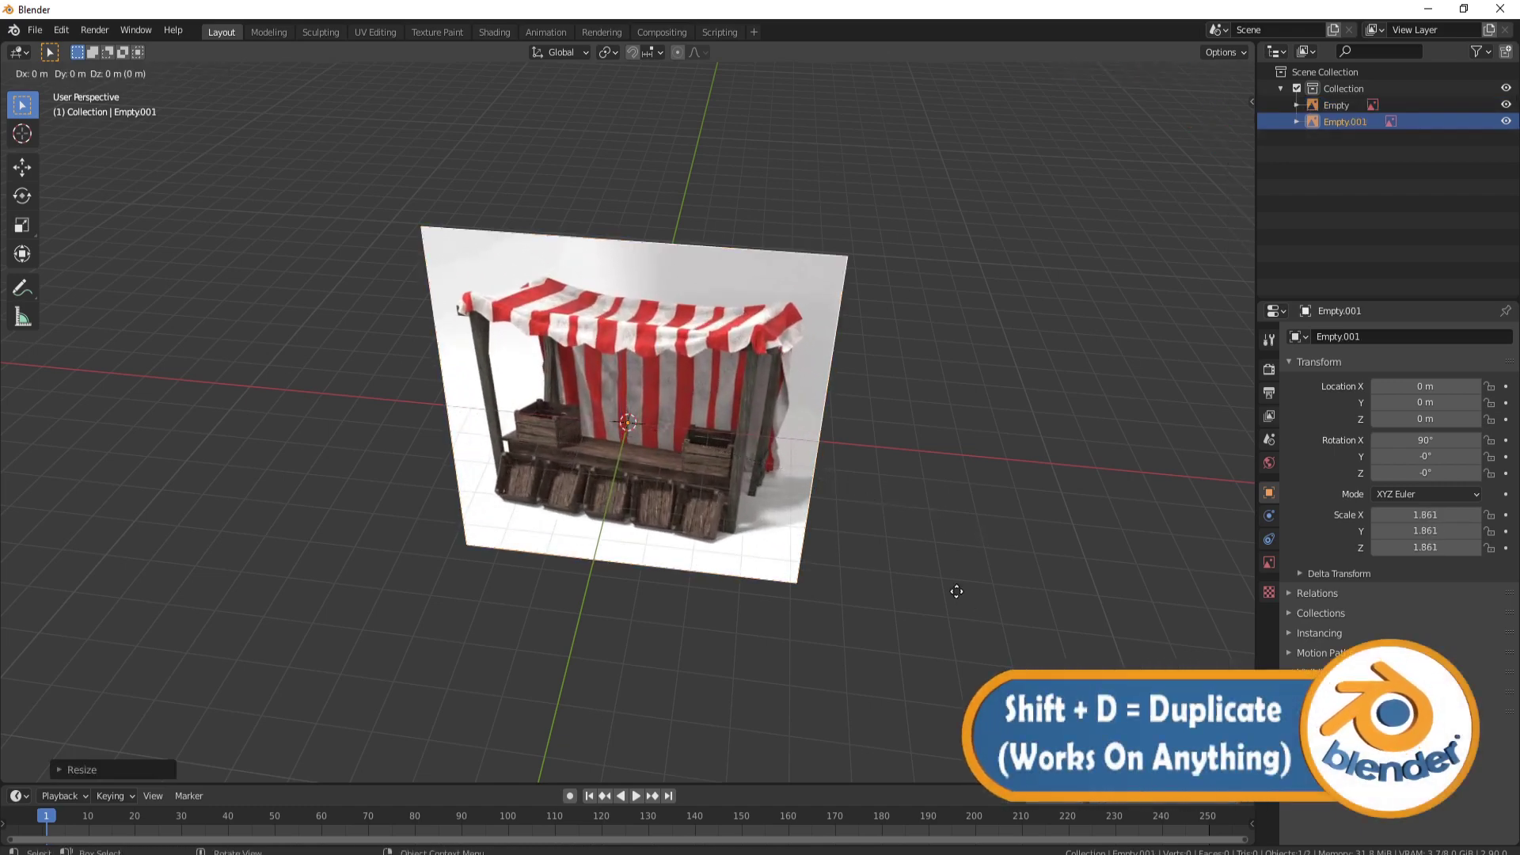
right_click(956, 591)
type("rz")
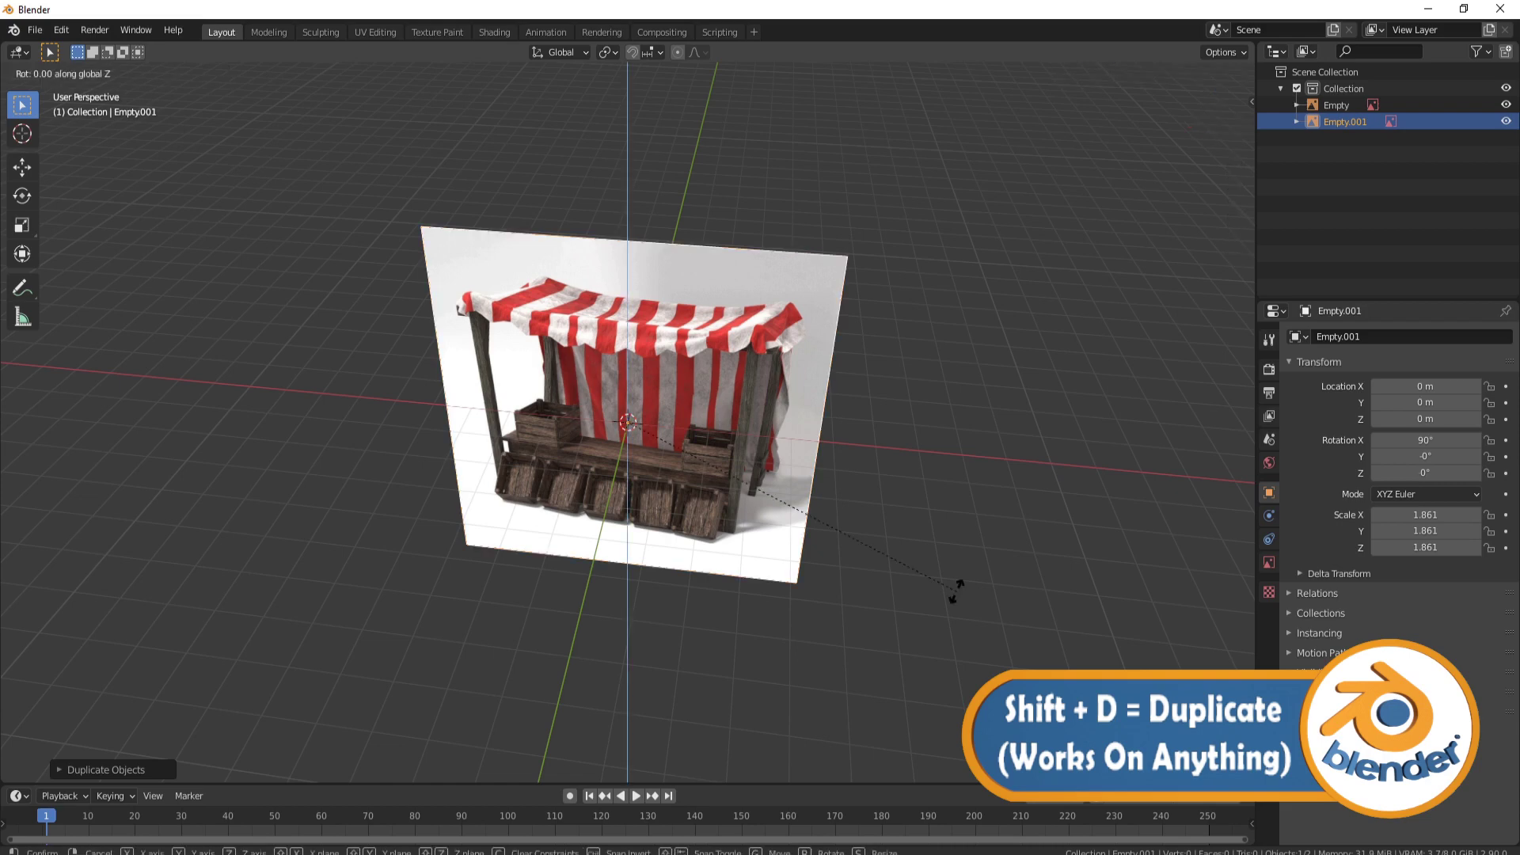
type("90")
key("Return")
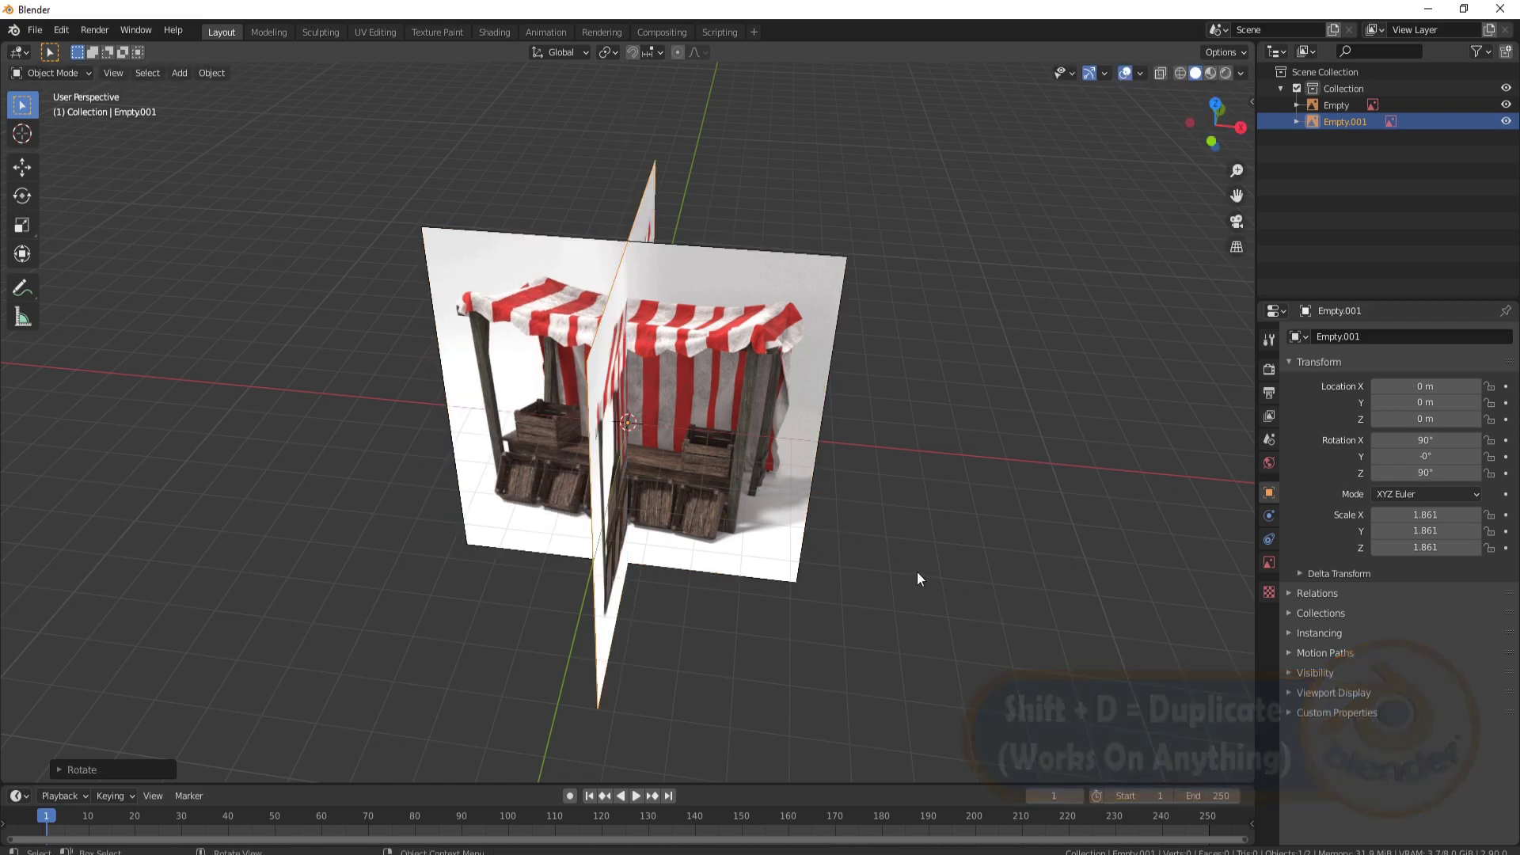
middle_click_drag(916, 571, 943, 508)
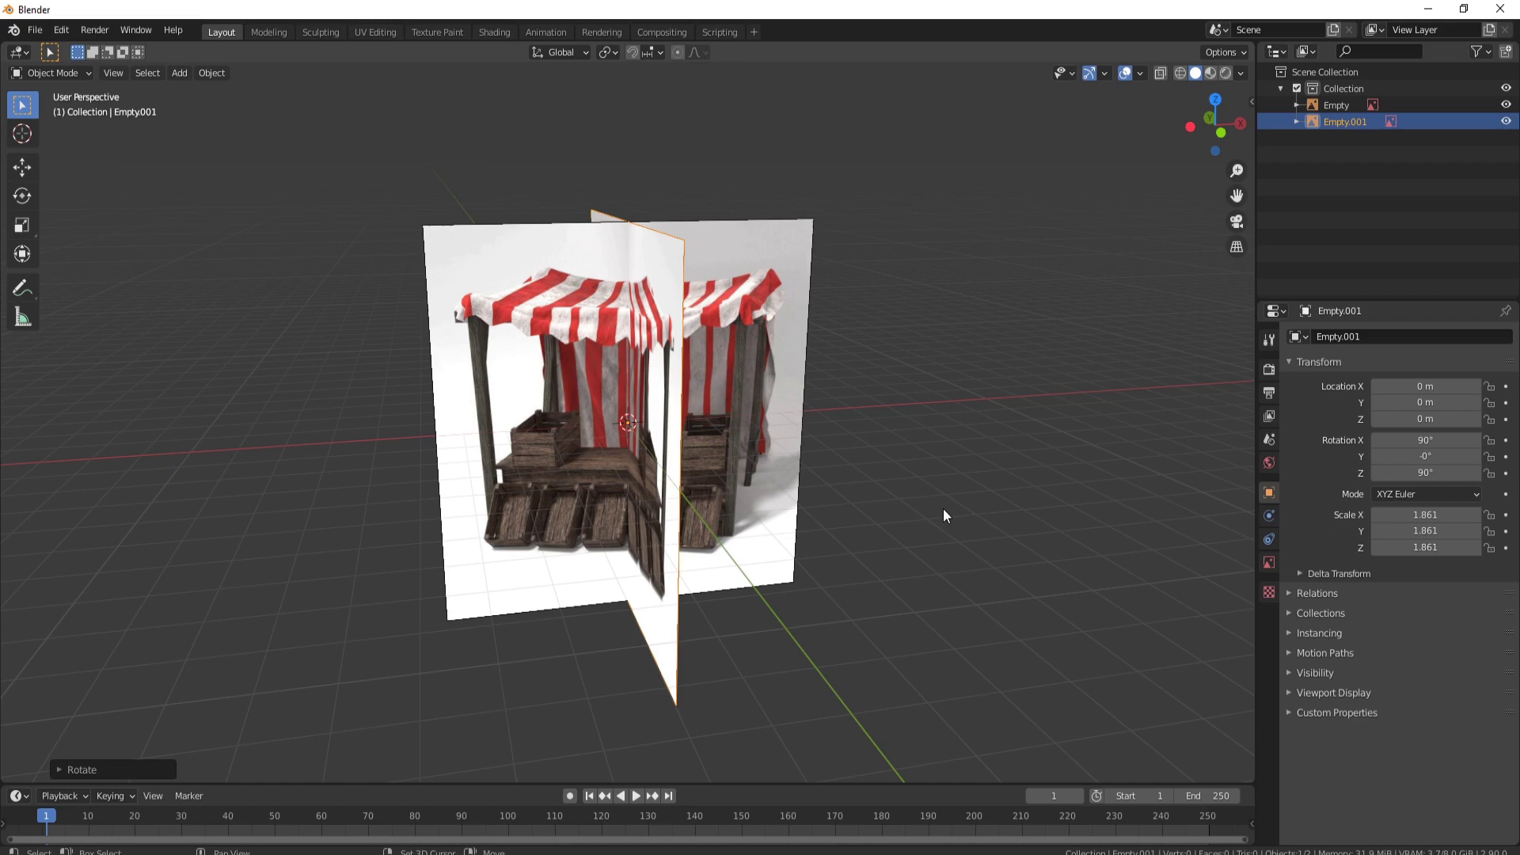
key("shift+a")
Step: Add a cube and scale it to 2.639 inside the image planes
mouse_move(892, 313)
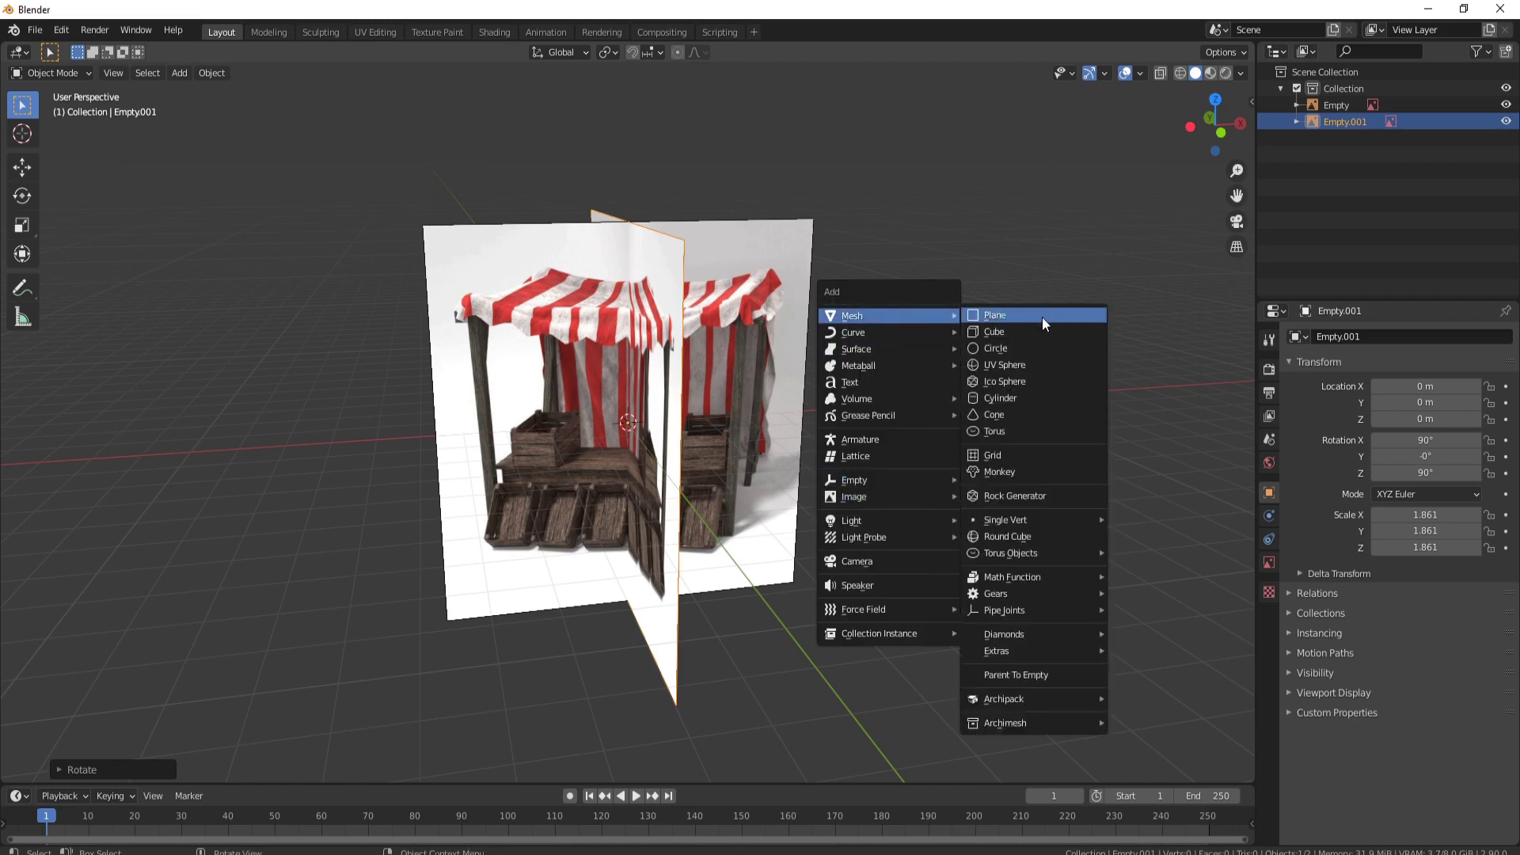
left_click(1047, 331)
middle_click_drag(689, 534, 737, 537)
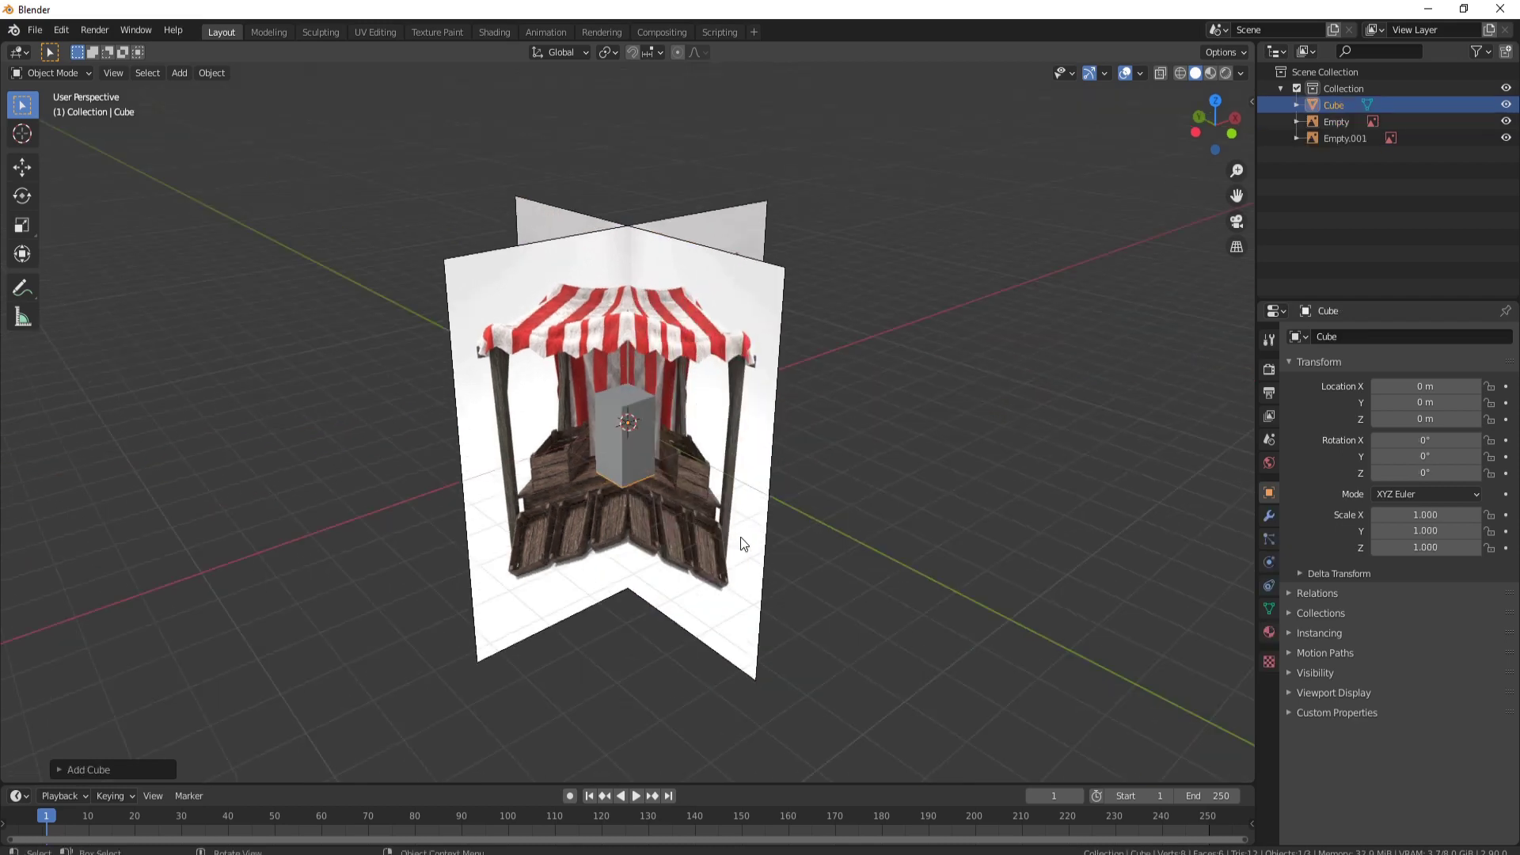
key("s")
left_click(870, 668)
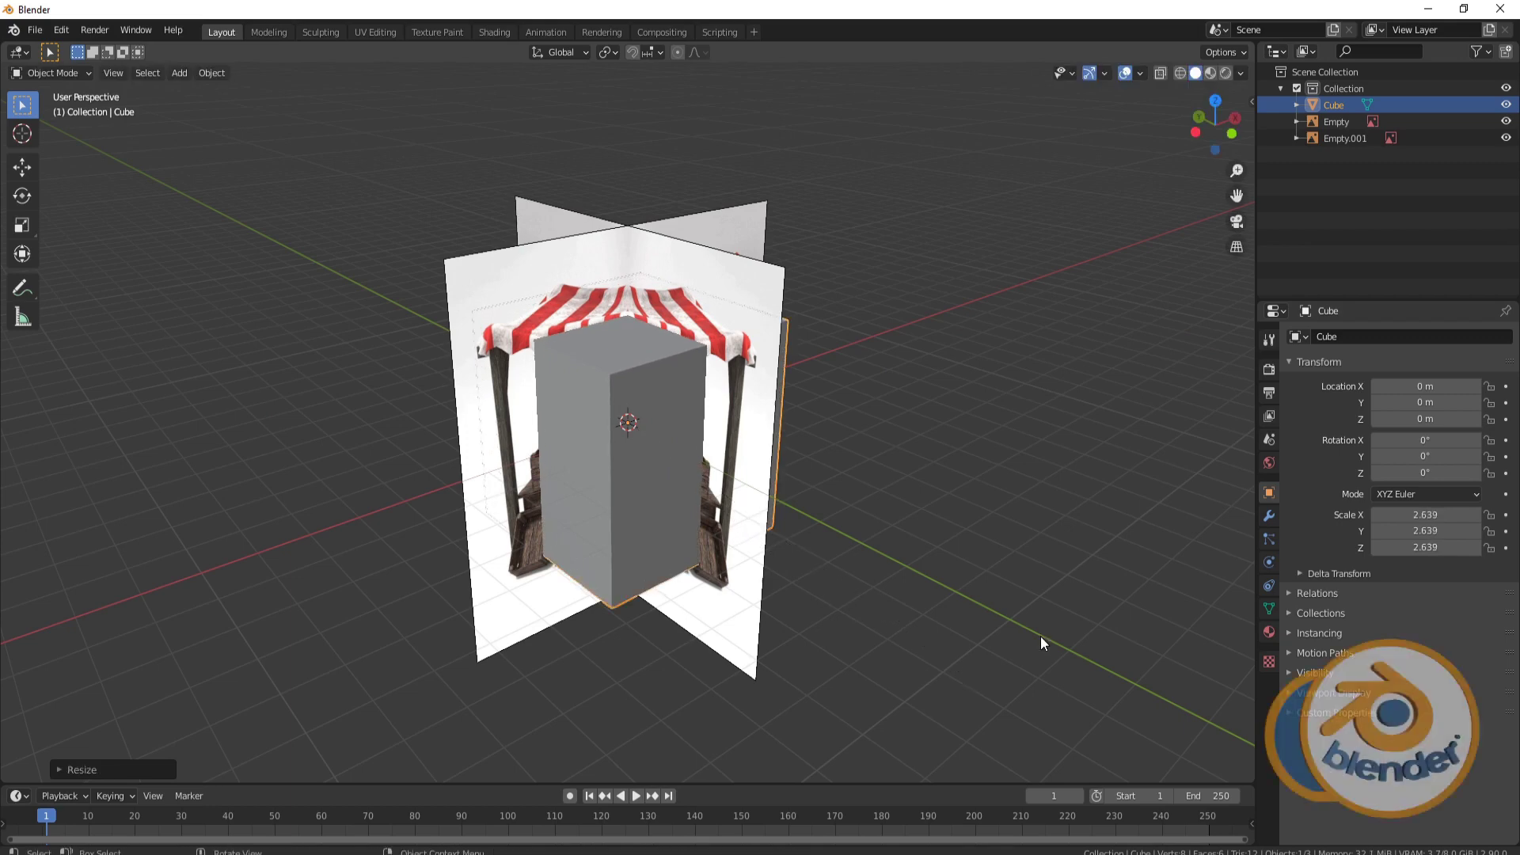
middle_click_drag(1040, 635, 867, 391)
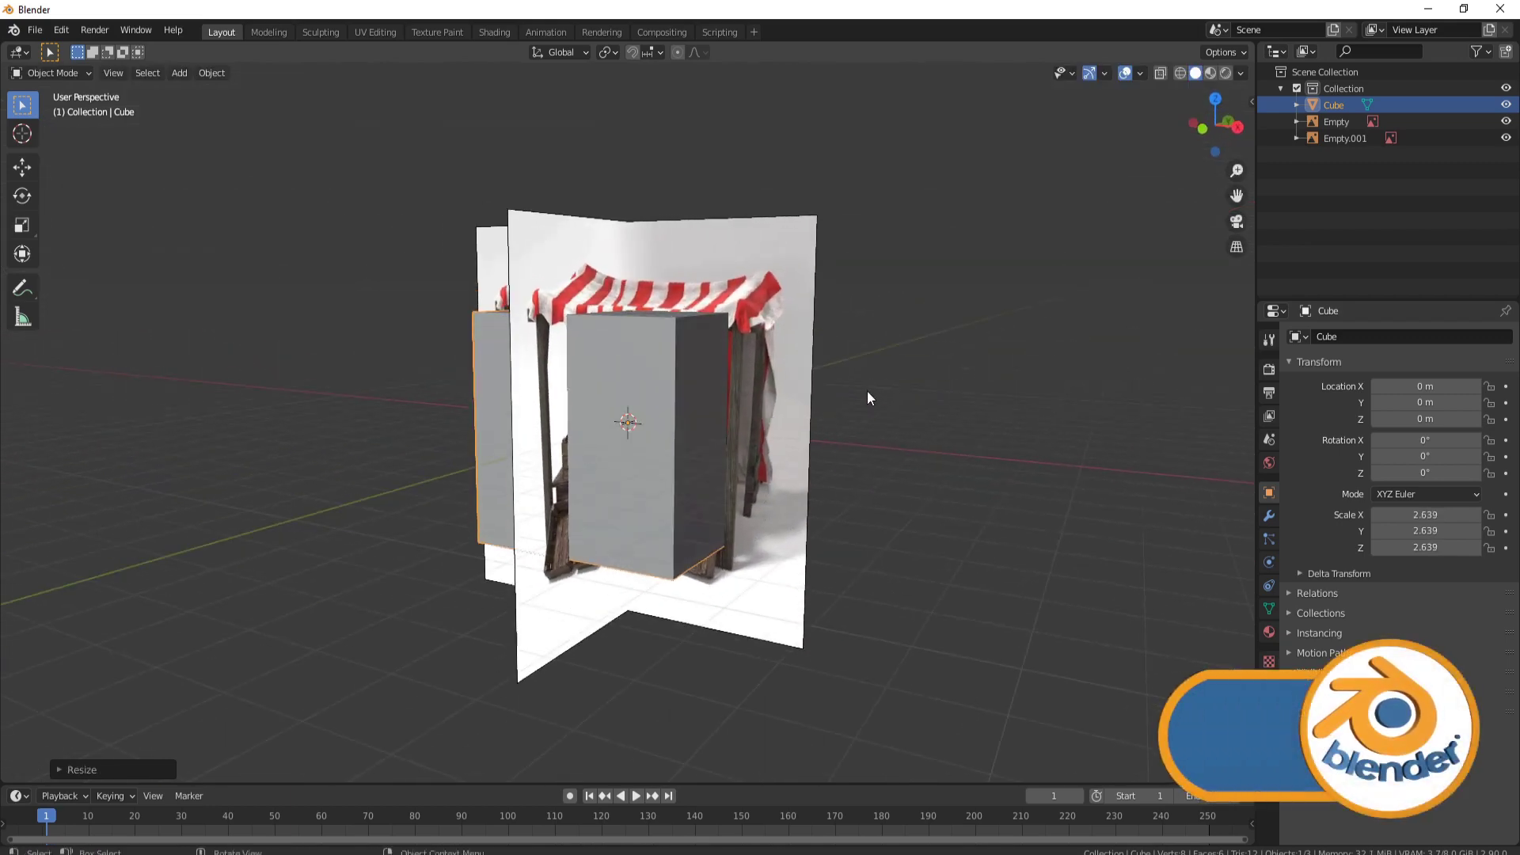
Step: Switch the viewport to wireframe shading and face the planes front-on
key("z")
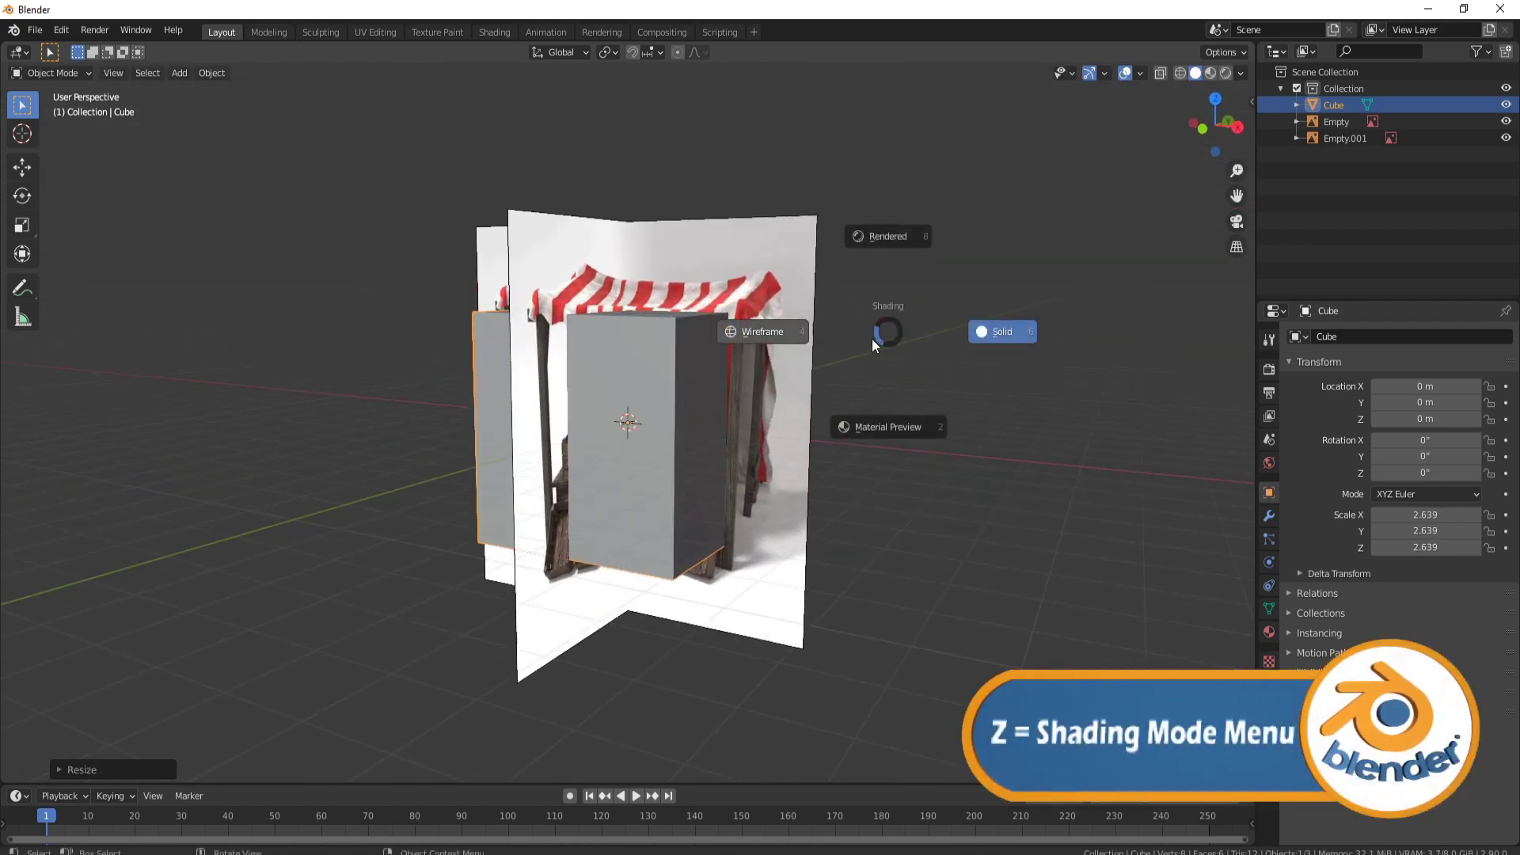
left_click(748, 330)
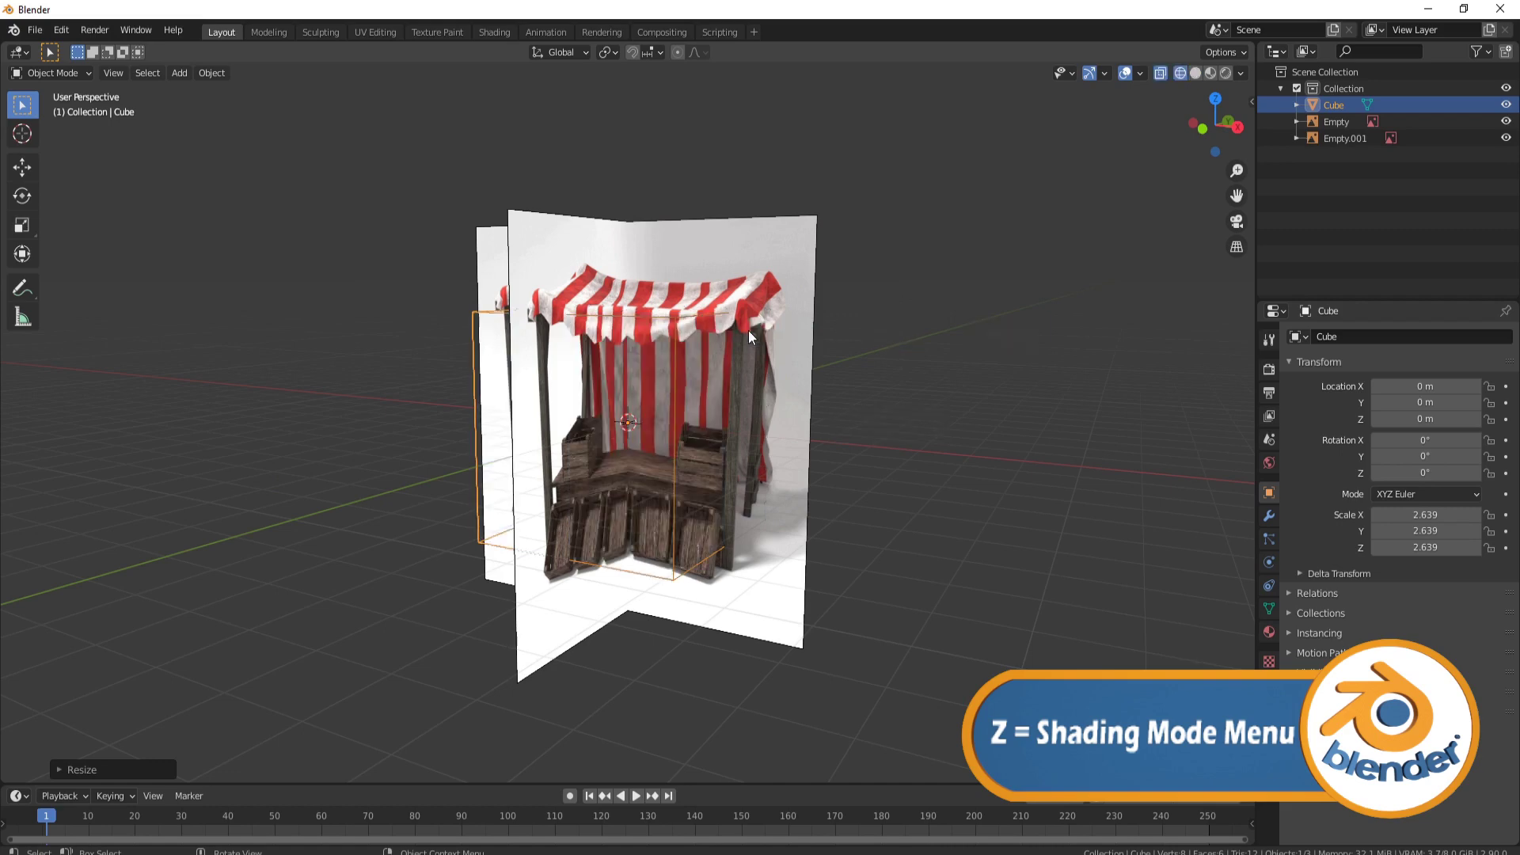
middle_click_drag(935, 484, 975, 487)
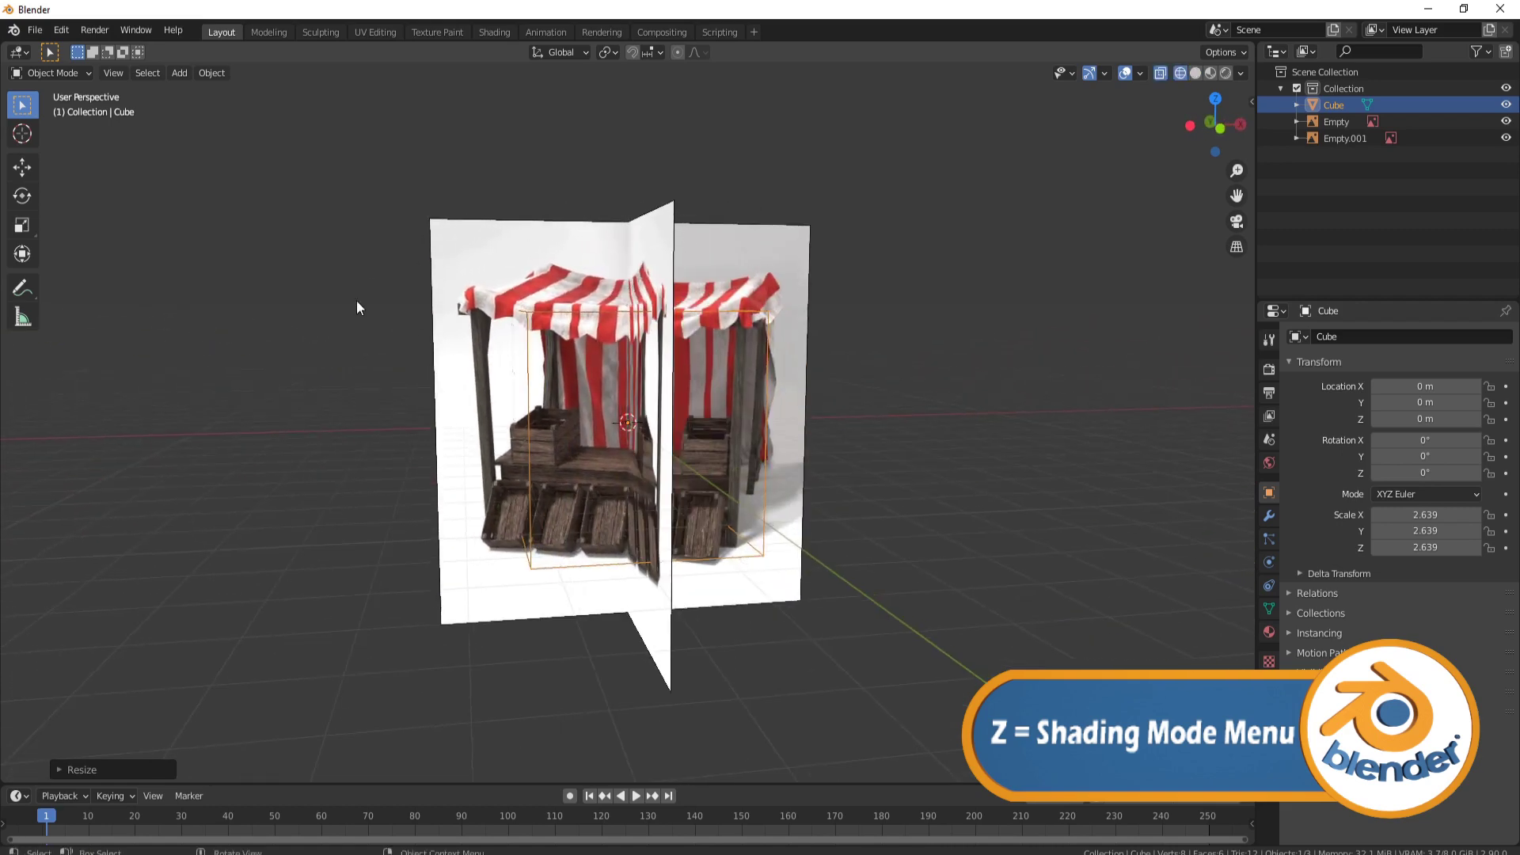
middle_click_drag(967, 425, 963, 407)
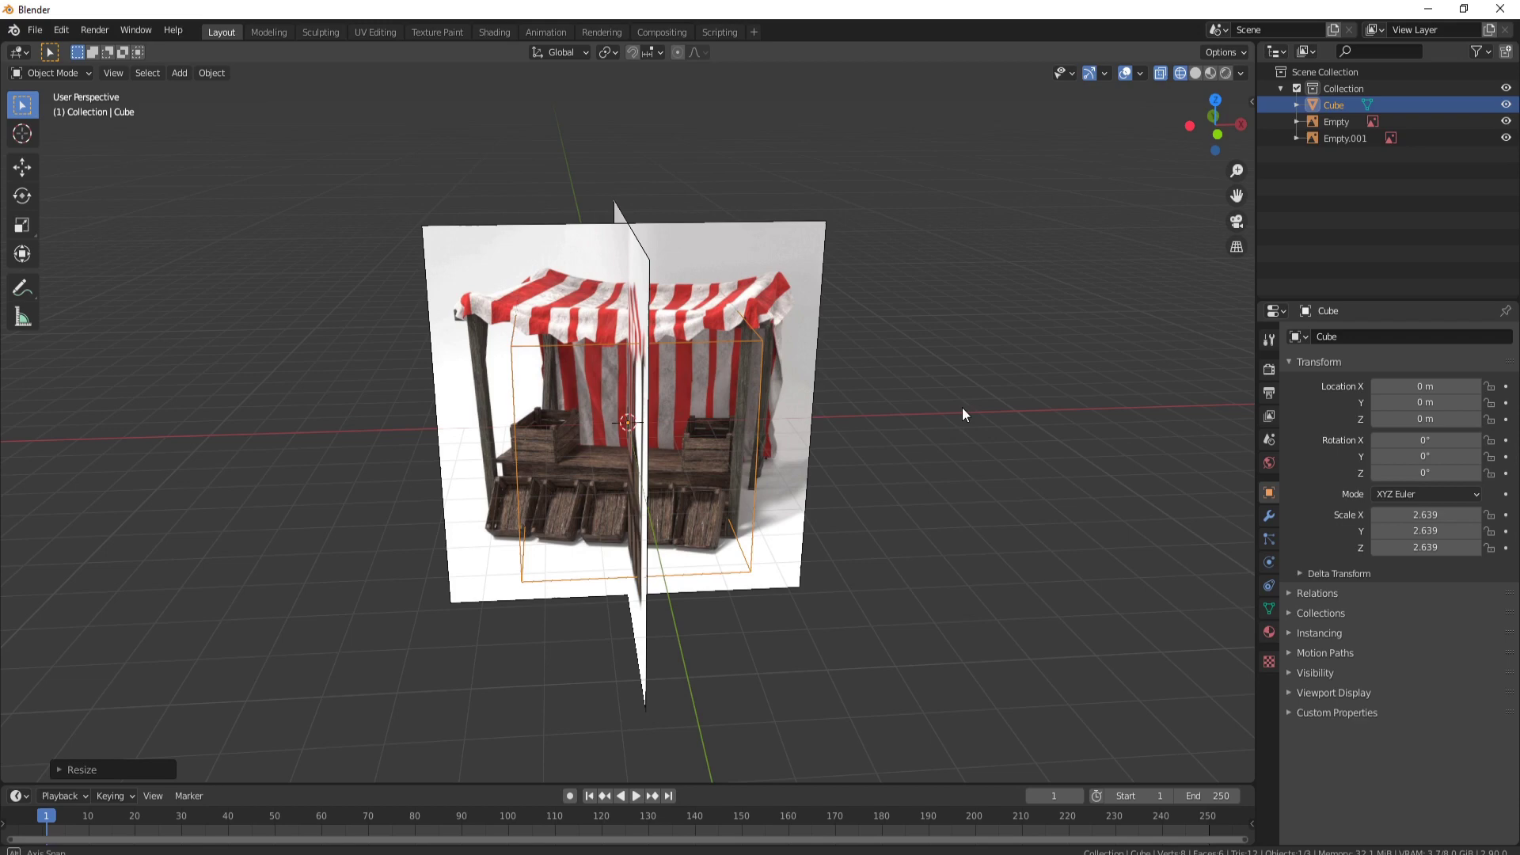
Step: Show the Market stall Empty's image settings, then bring the PureRef board over Blender
left_click(797, 227)
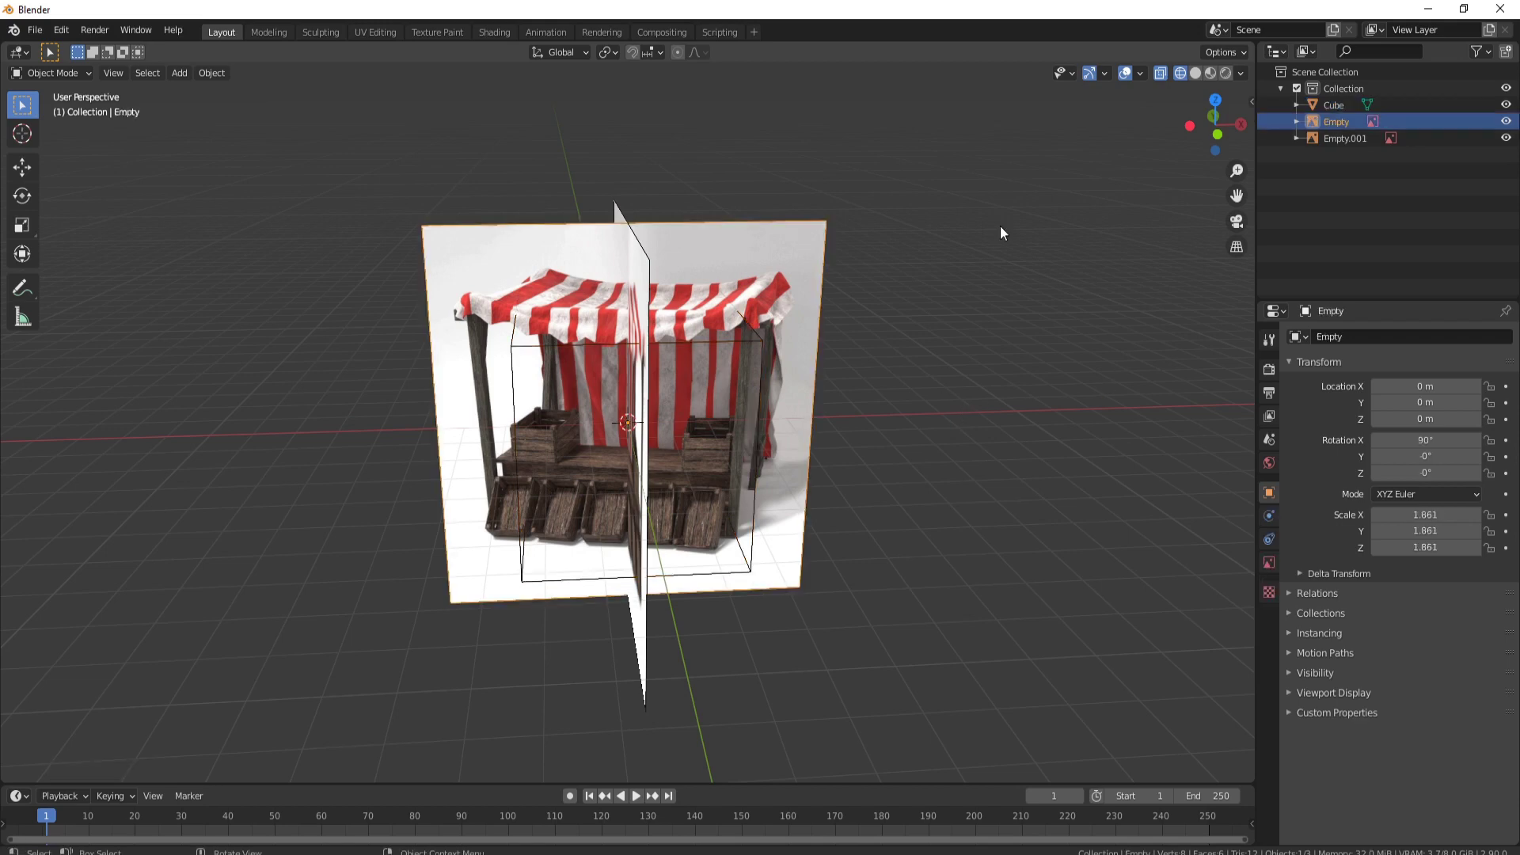
right_click(932, 310)
key("Escape")
middle_click_drag(778, 236, 1045, 428)
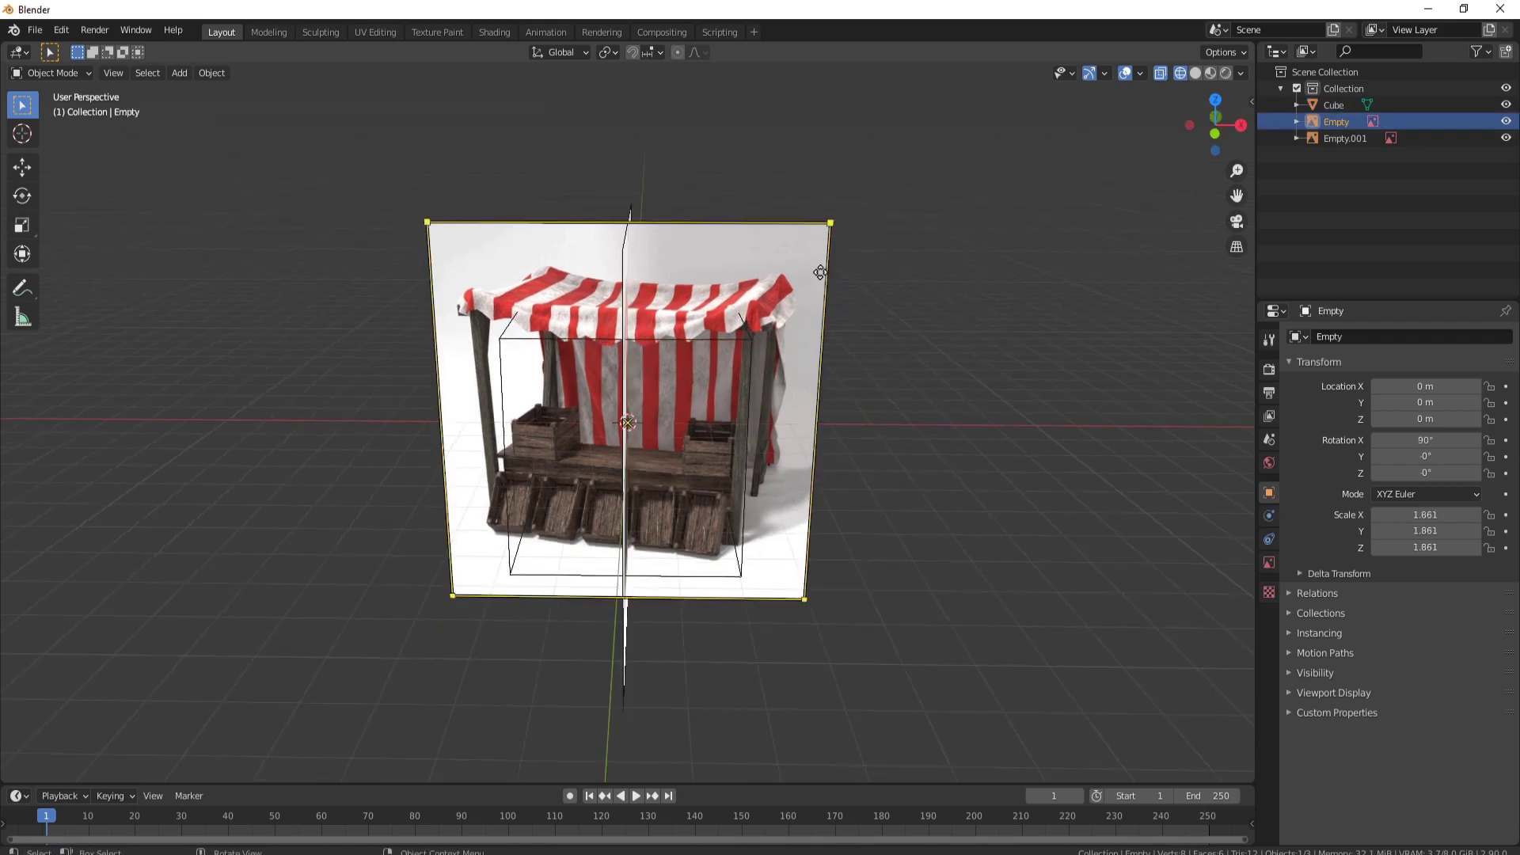
left_click(1269, 562)
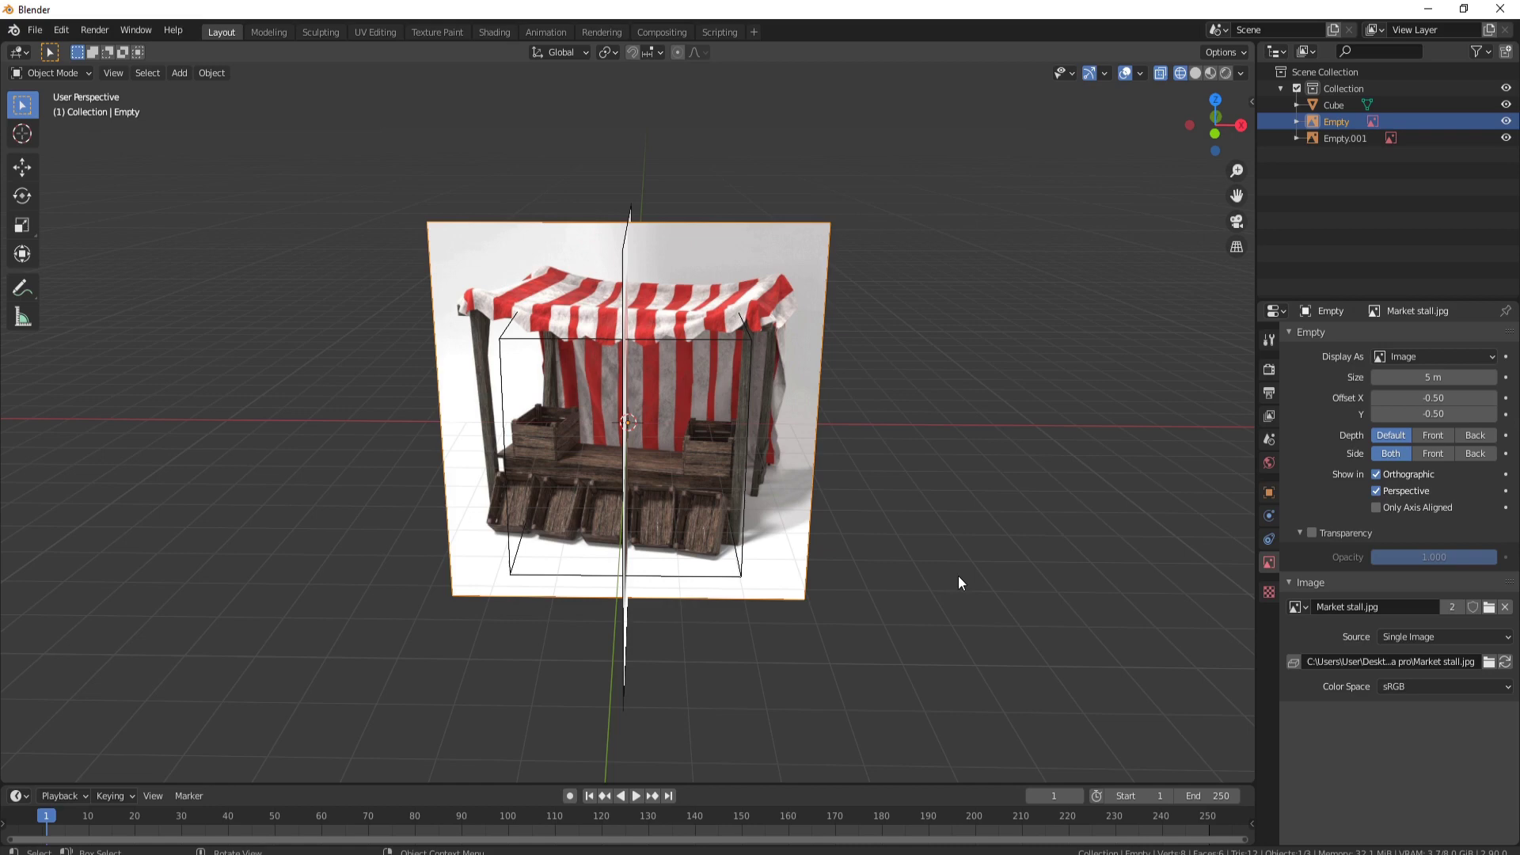
key("alt+Tab")
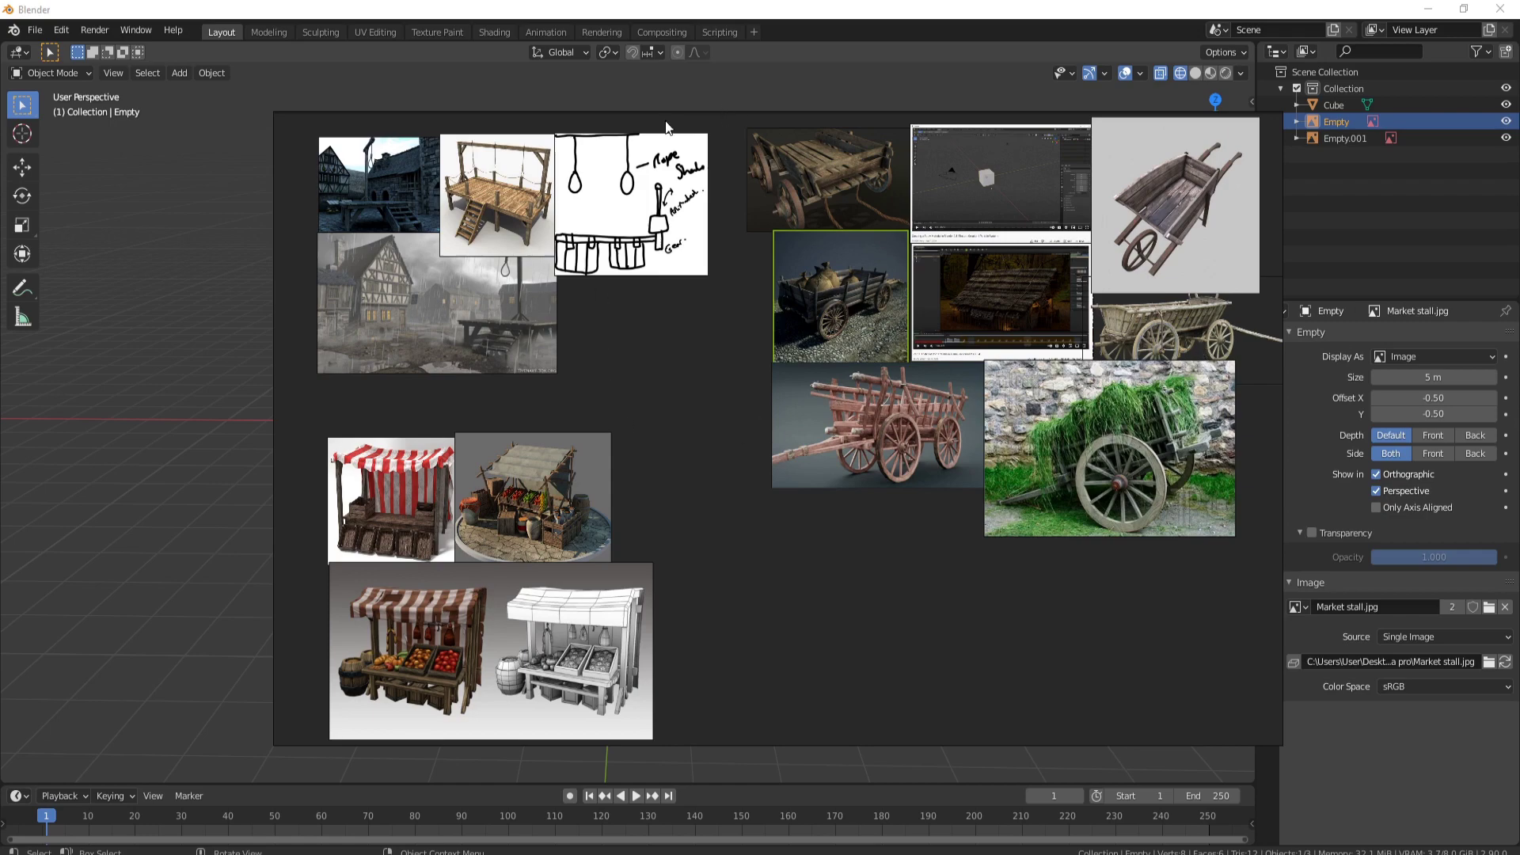
Step: Select all market-stall and cart images, scale them up and move them upper left
scroll(944, 657, "down", 5)
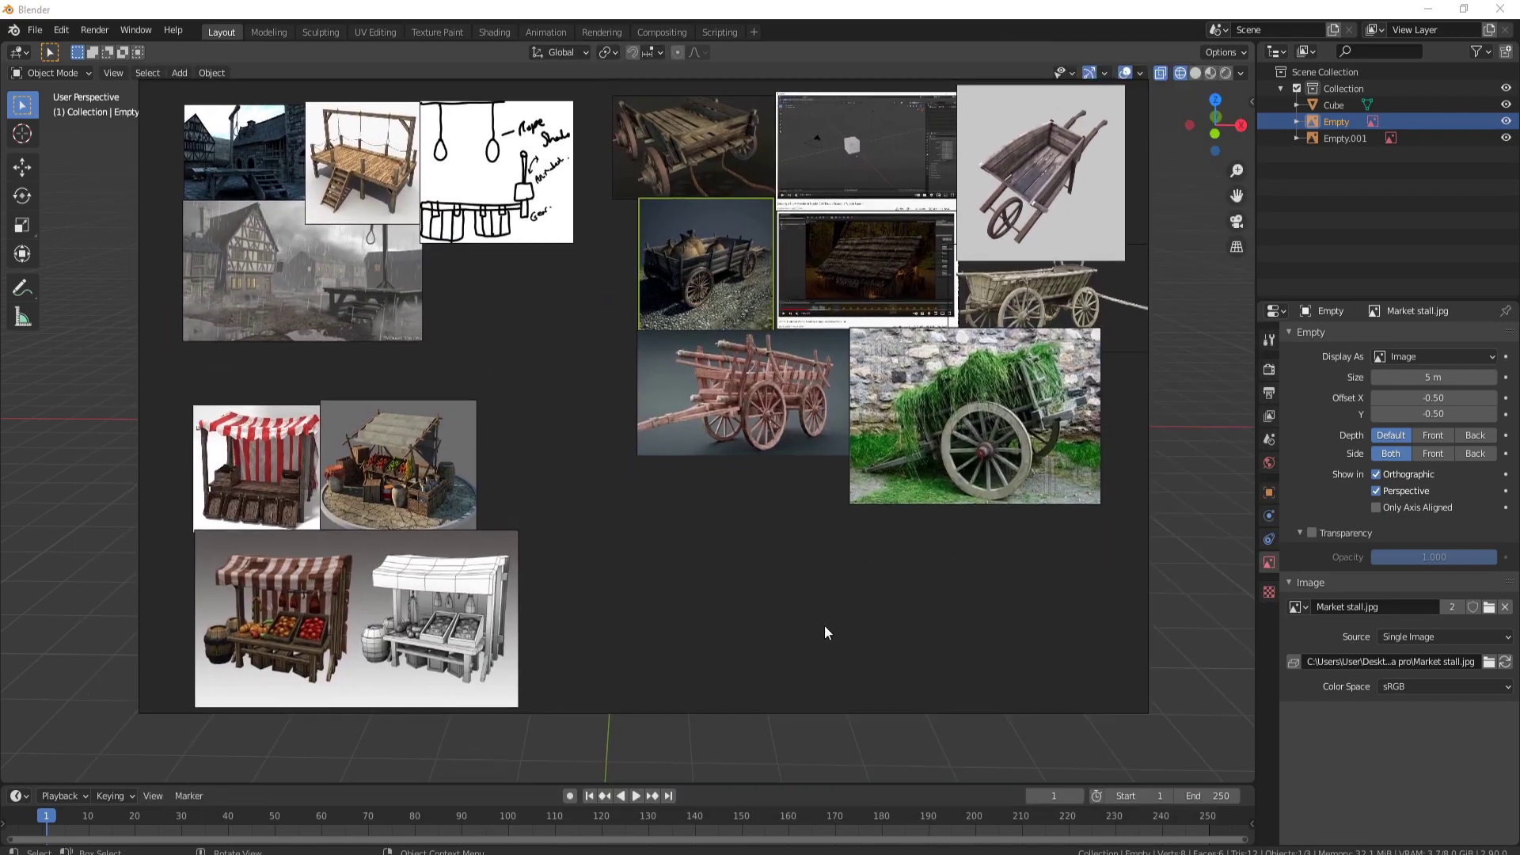
scroll(743, 535, "down", 5)
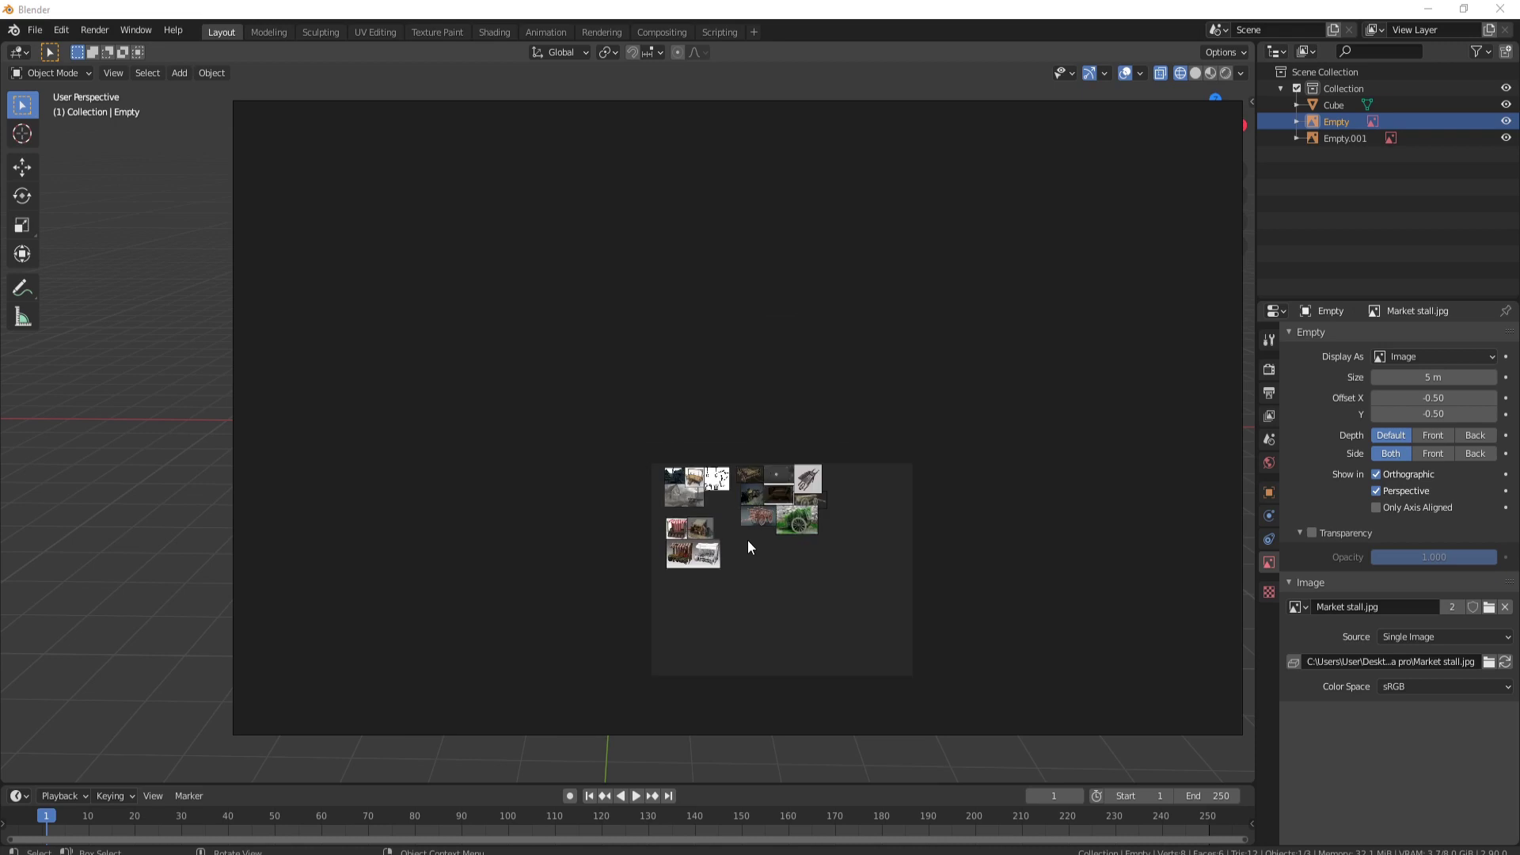
scroll(747, 541, "up", 3)
left_click_drag(506, 306, 1013, 669)
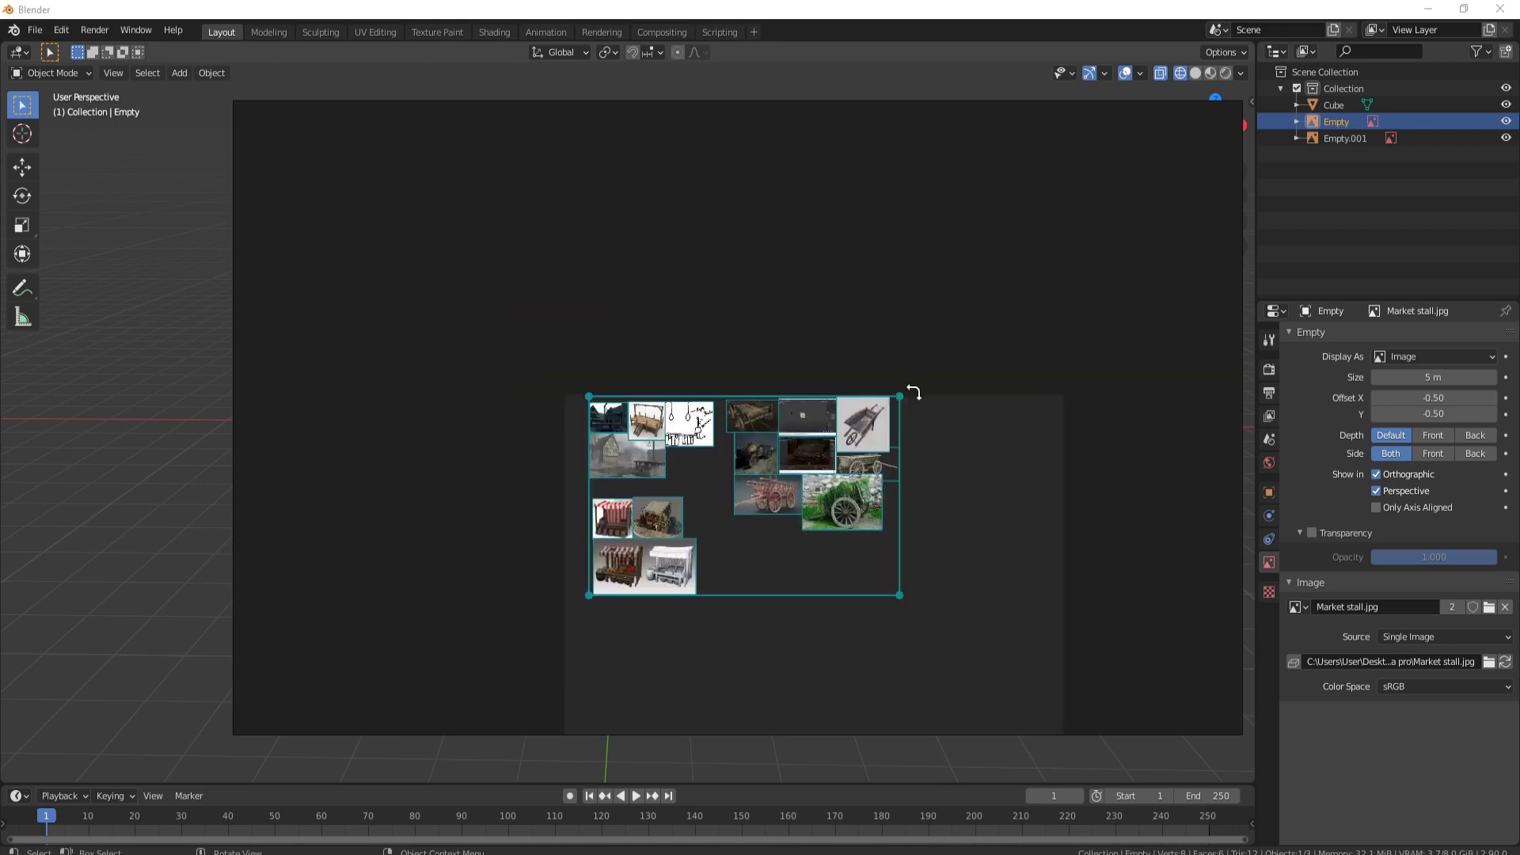
left_click_drag(496, 346, 1012, 662)
left_click_drag(901, 395, 1185, 212)
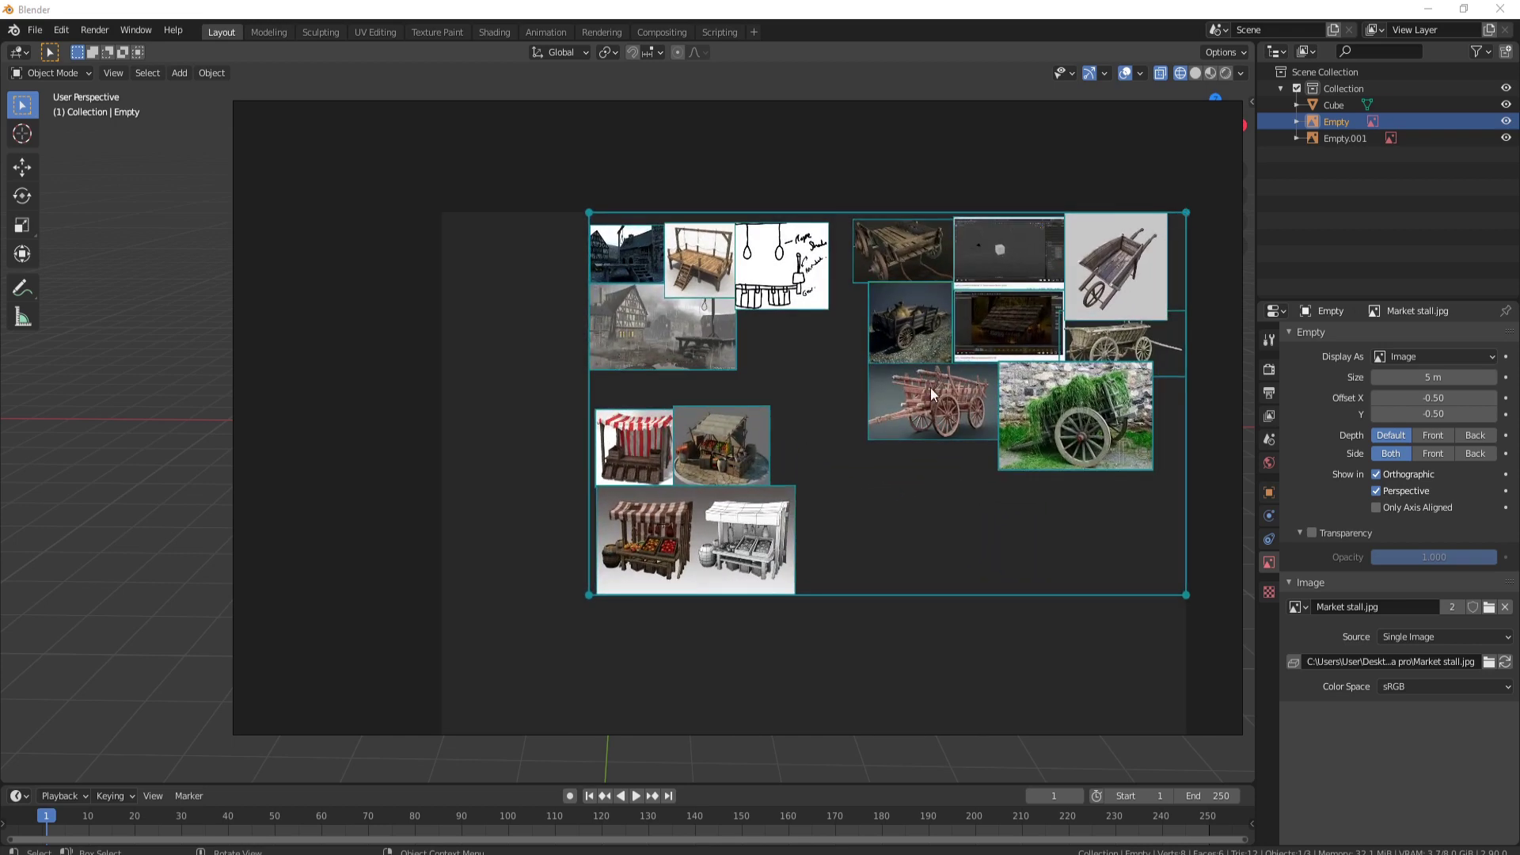
left_click_drag(931, 393, 604, 294)
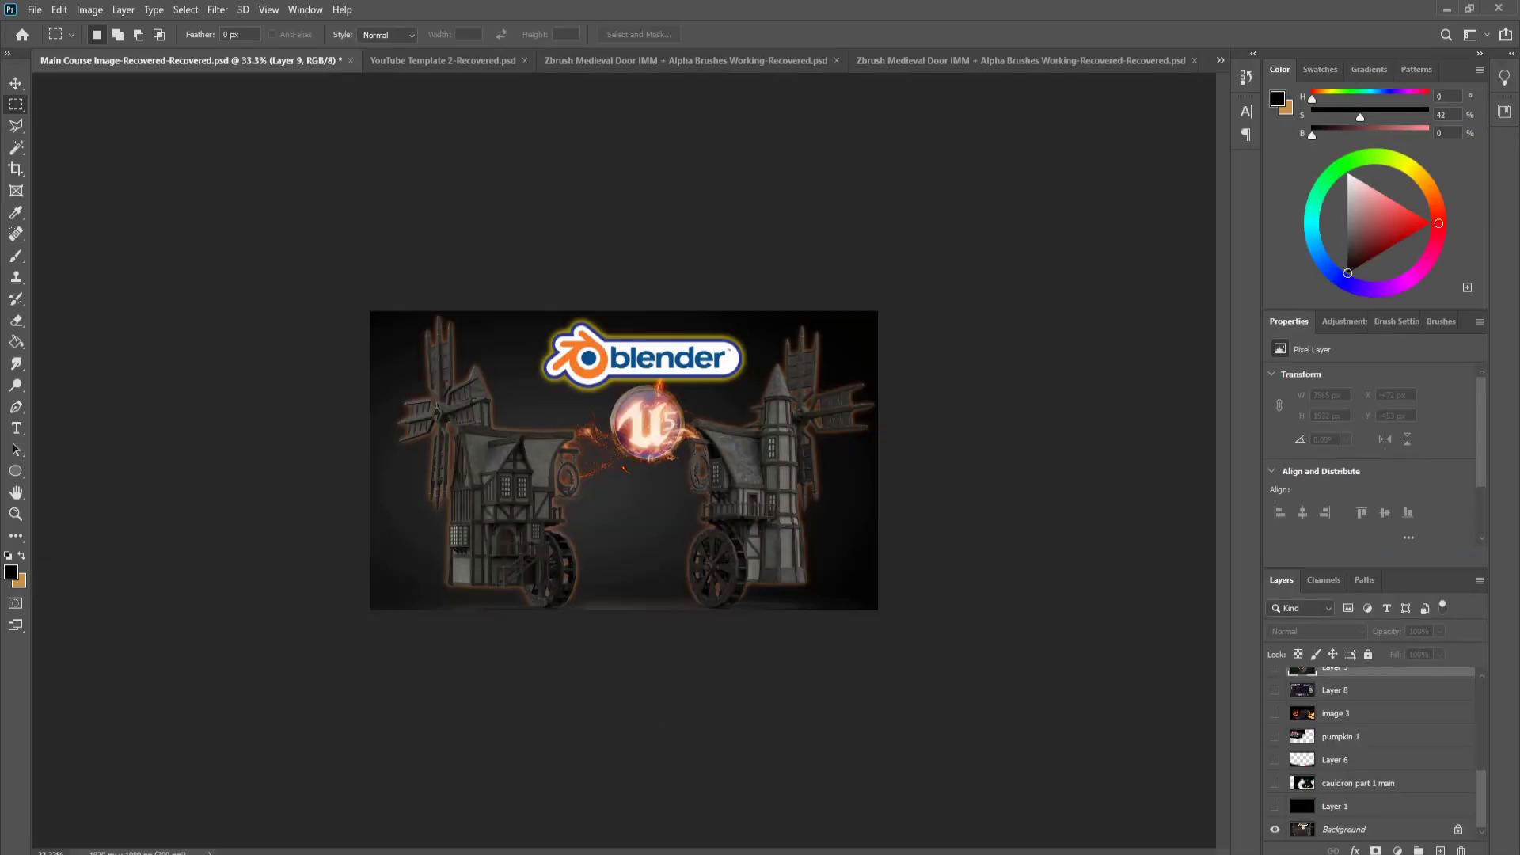
Step: Marquee-select the entire windmill thumbnail canvas
left_click_drag(261, 153, 1130, 665)
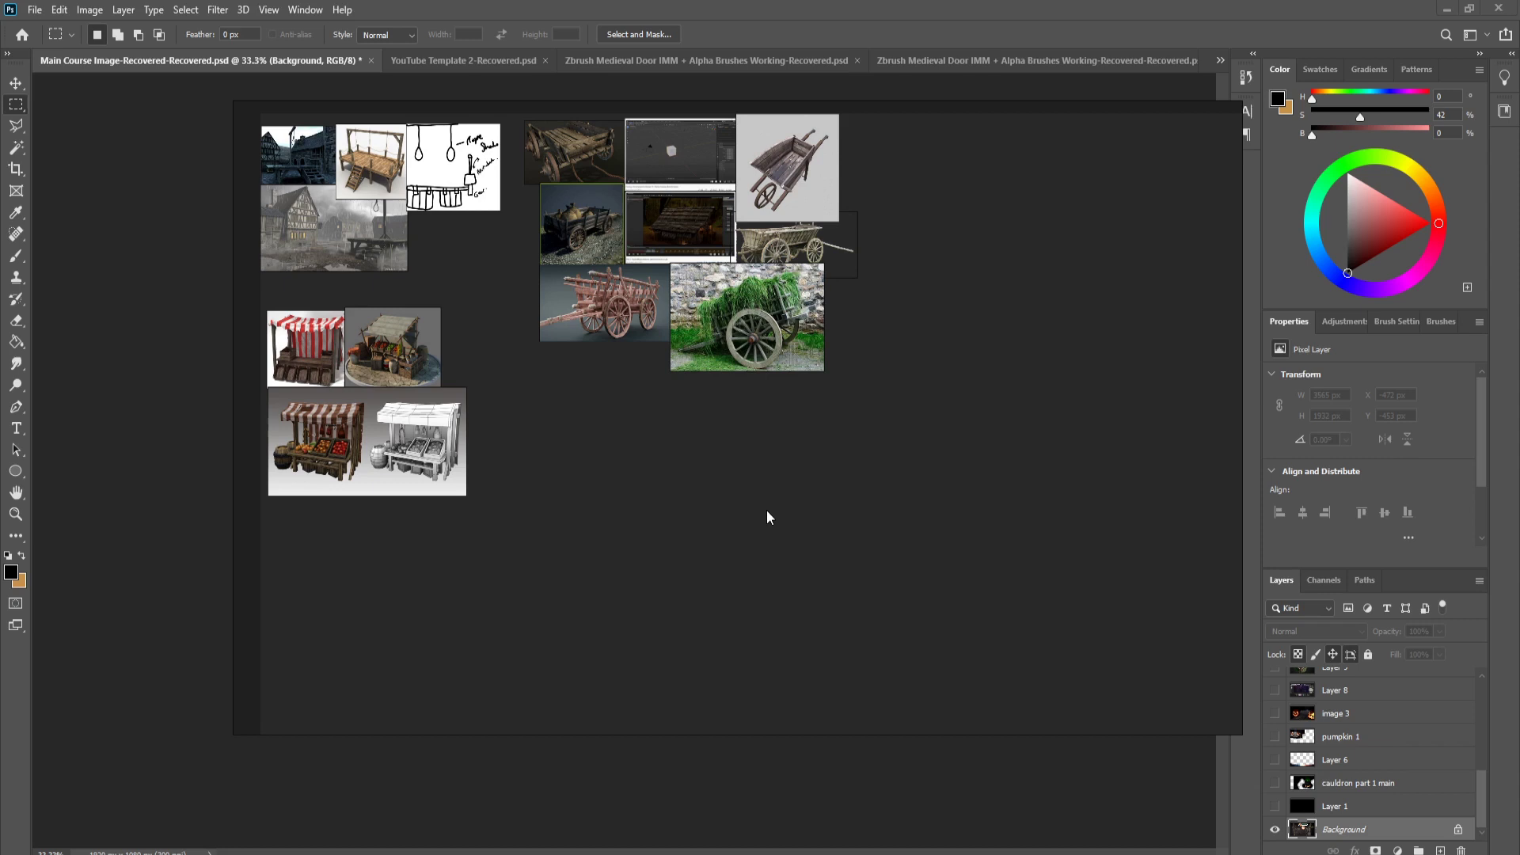
Step: Paste the windmill thumbnail, enlarge it upright, and pin the board always on top
key("ctrl+v")
left_click_drag(856, 456, 1064, 337)
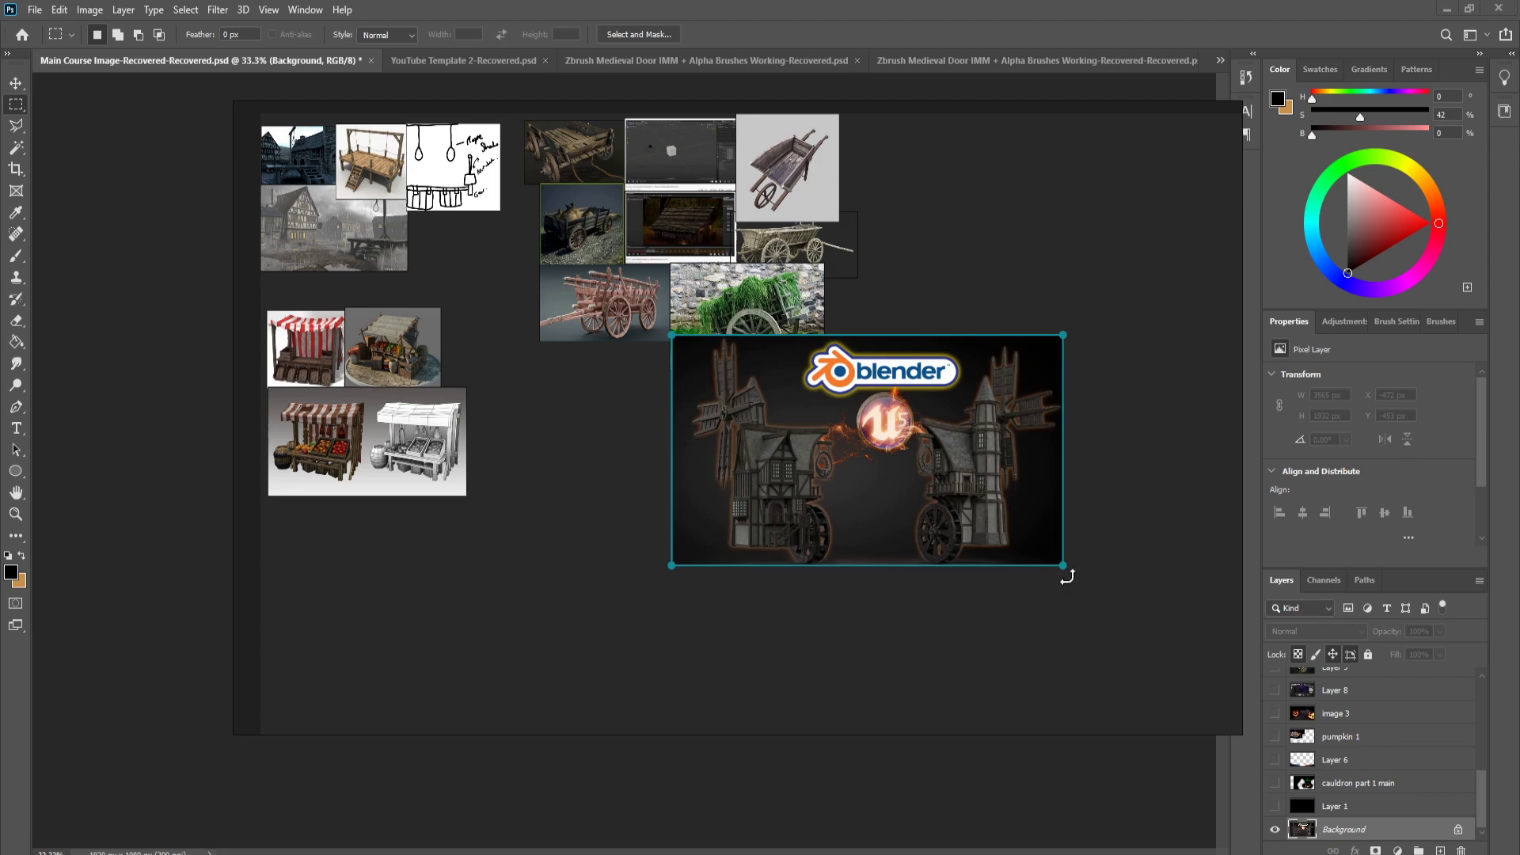
left_click_drag(1069, 577, 1106, 584)
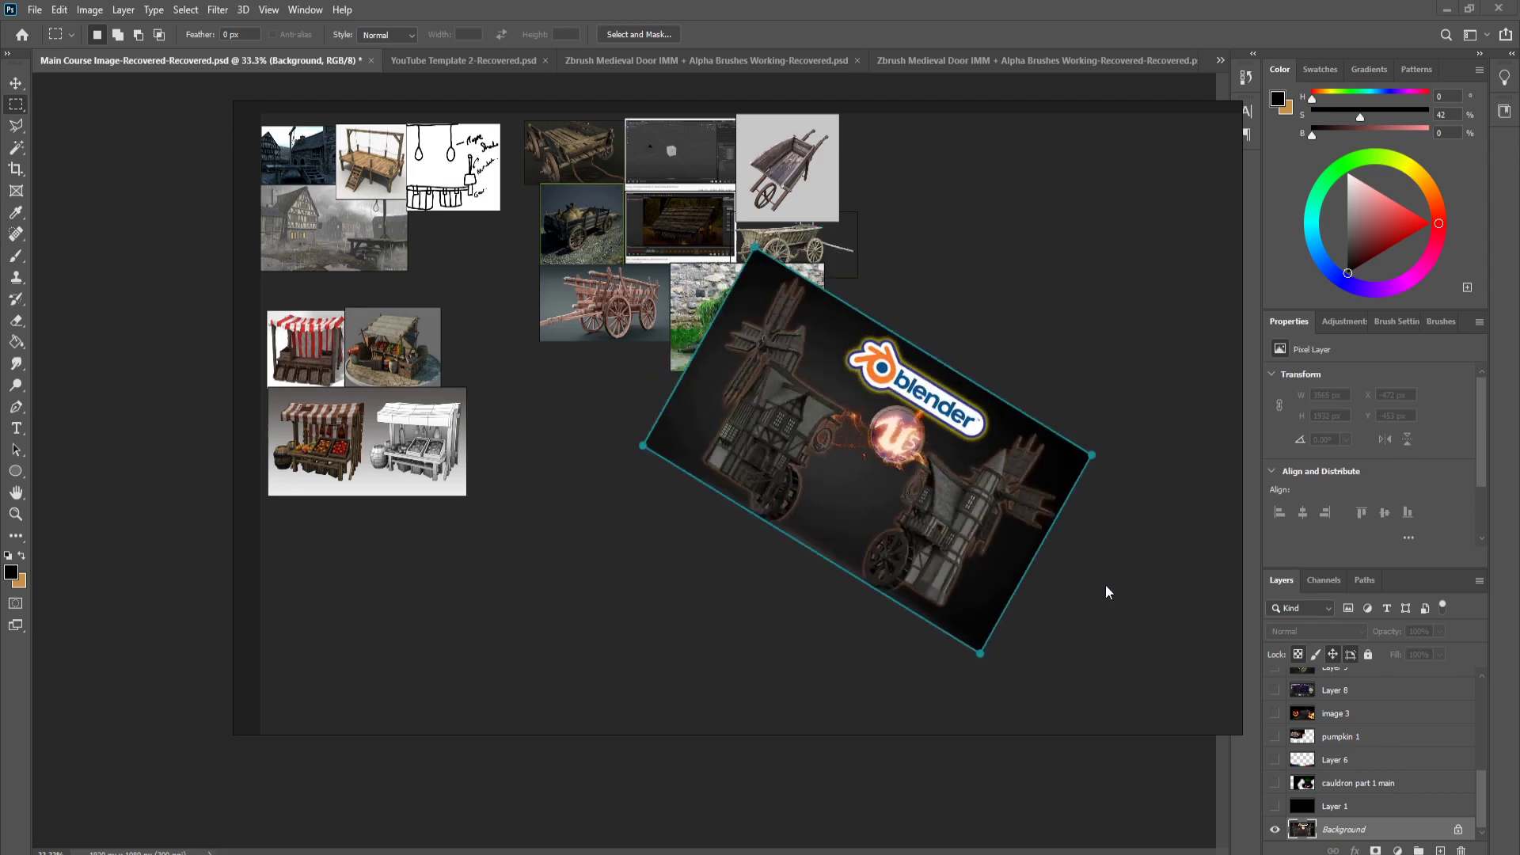
key("ctrl+z")
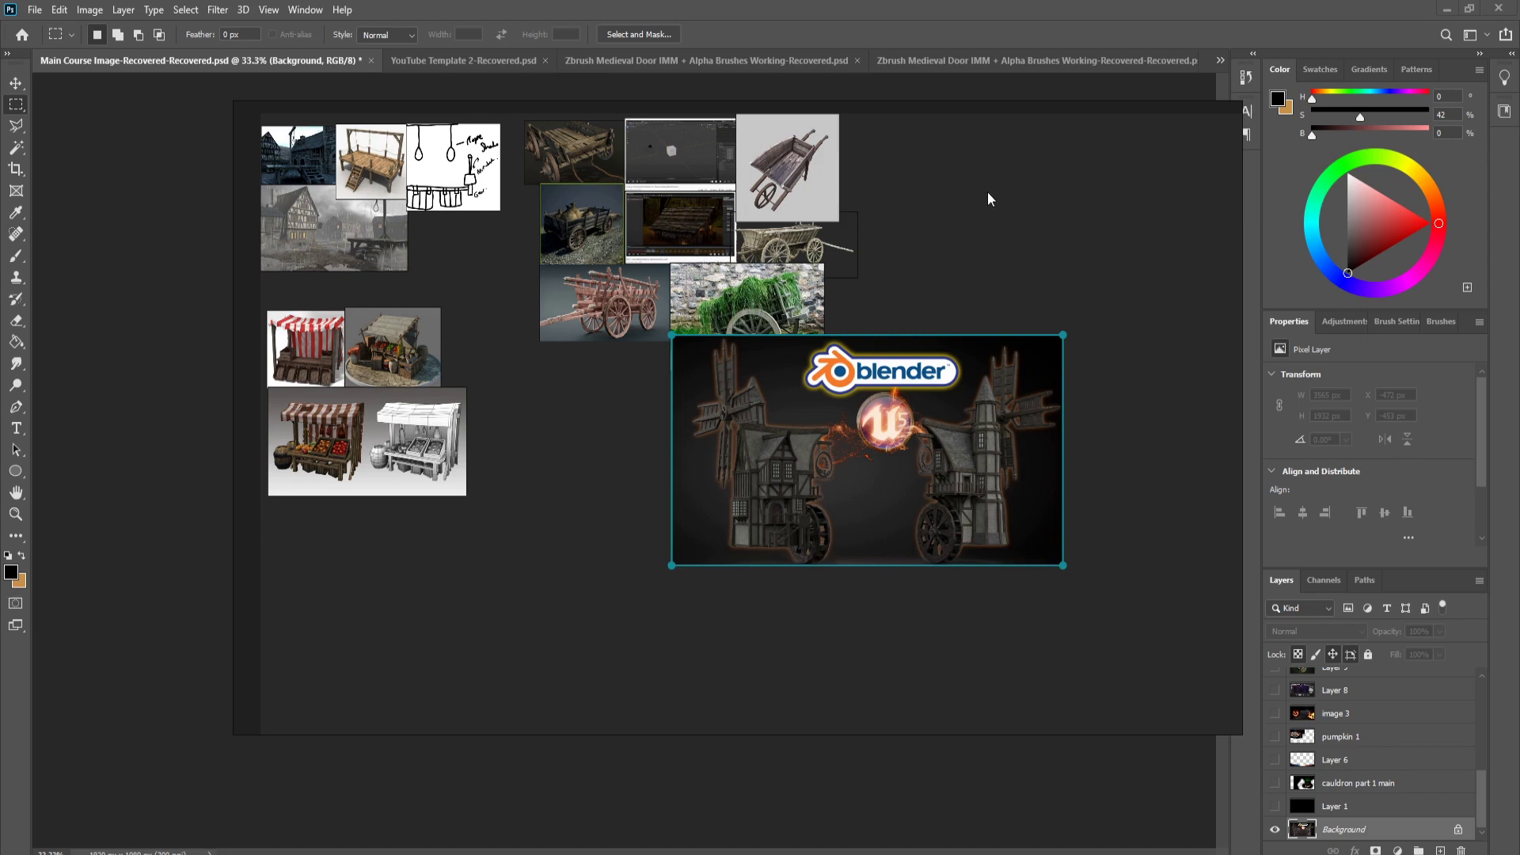
key("Return")
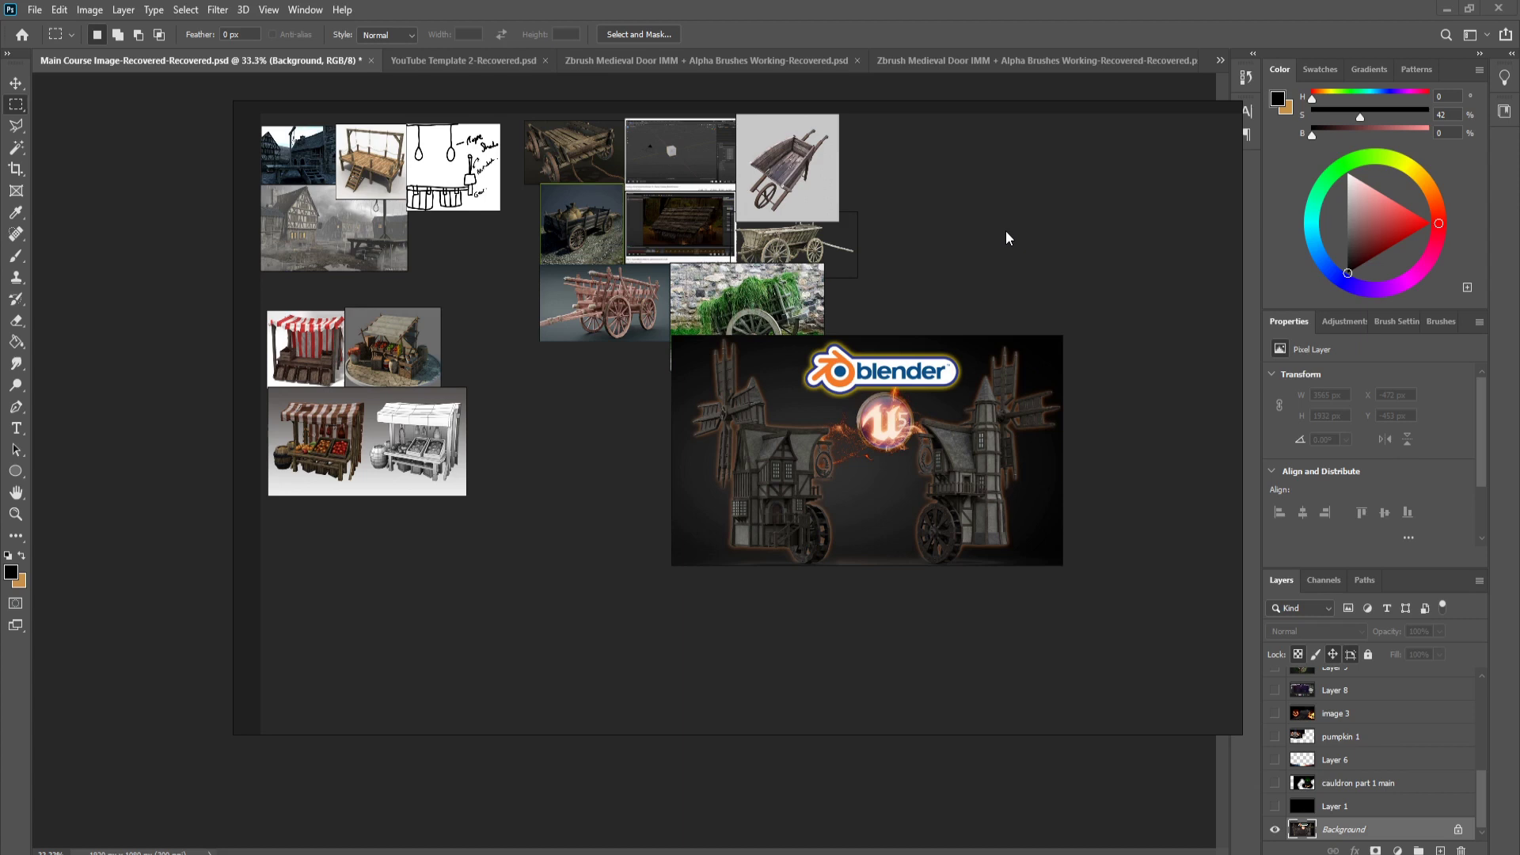
key("ctrl+shift+a")
Step: Make the PureRef window narrower and shorter and park it top-left, clear of Photoshop's menus
left_click_drag(926, 117, 909, 232)
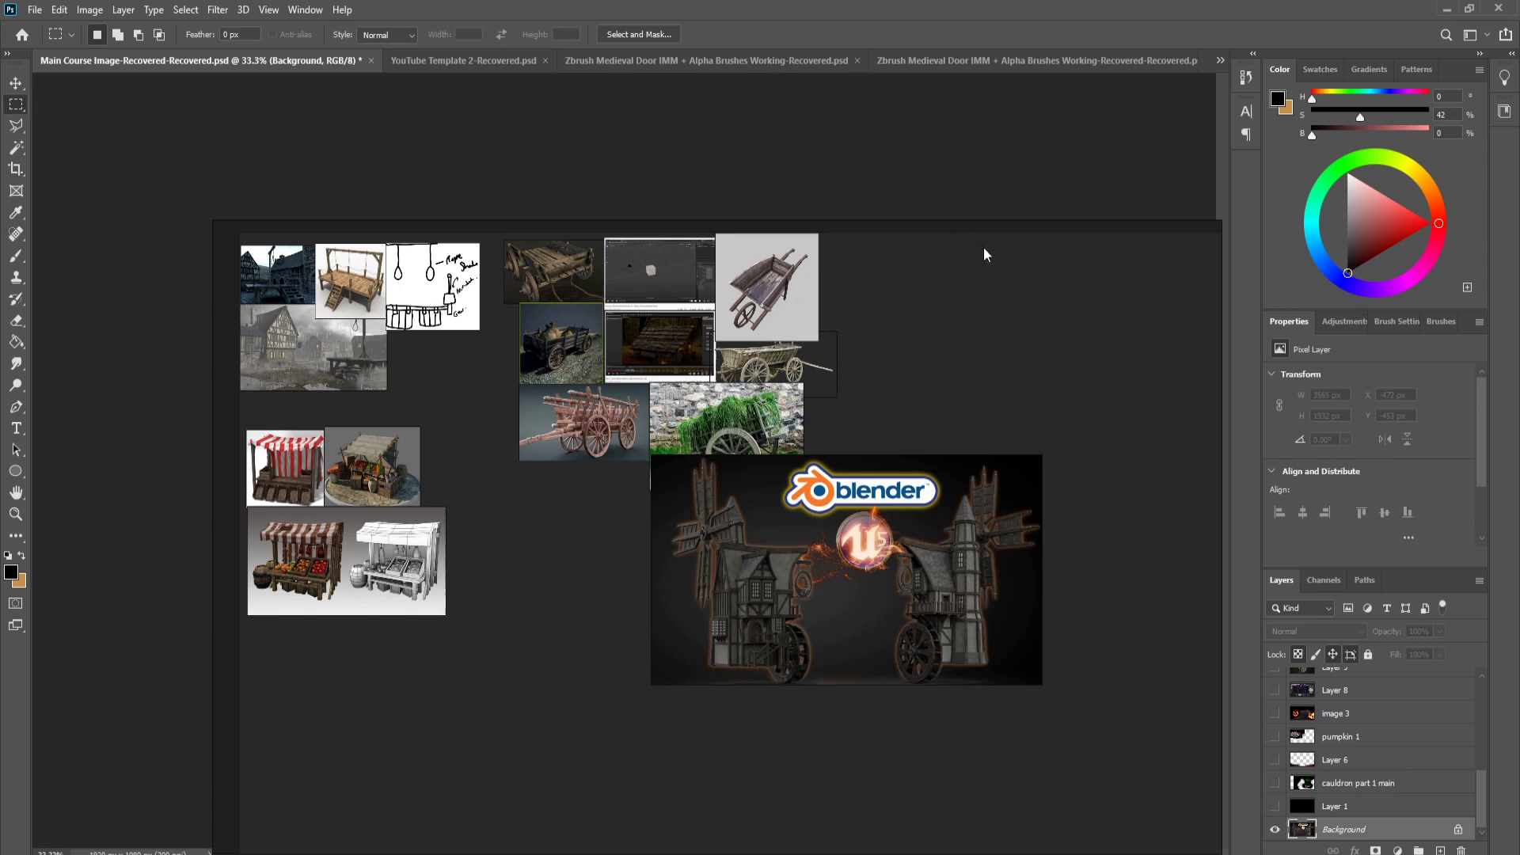
left_click_drag(1218, 474, 761, 554)
left_click_drag(626, 847, 647, 557)
right_click(494, 224)
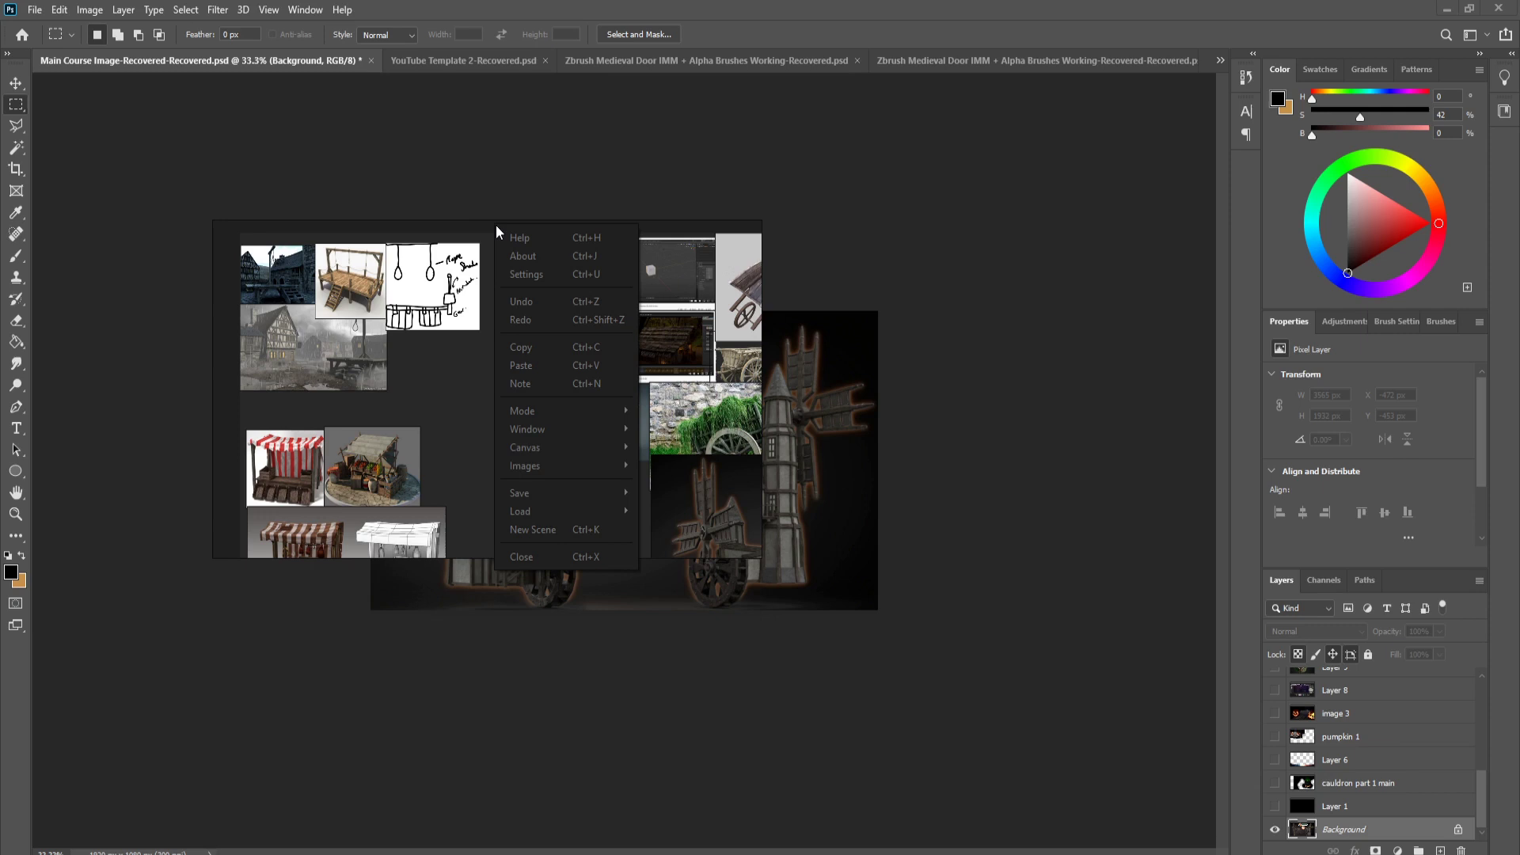
left_click(471, 224)
left_click_drag(492, 411, 286, 196)
scroll(286, 197, "down", 5)
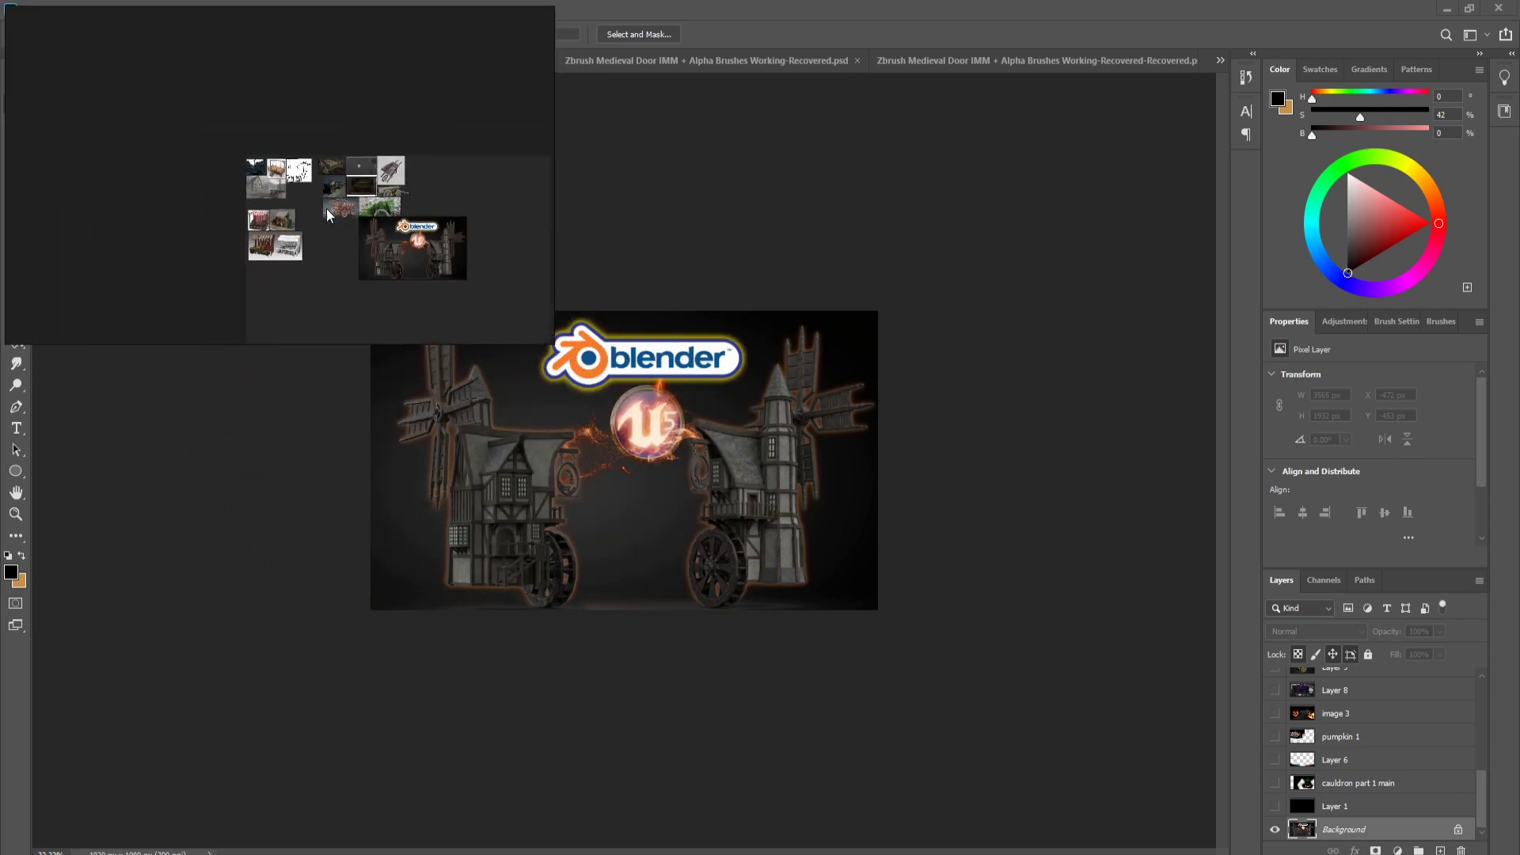
left_click_drag(310, 284, 305, 349)
Step: Zoom into the collage, focus on the red cart, then return to the whole collage
scroll(194, 216, "up", 3)
scroll(270, 305, "up", 2)
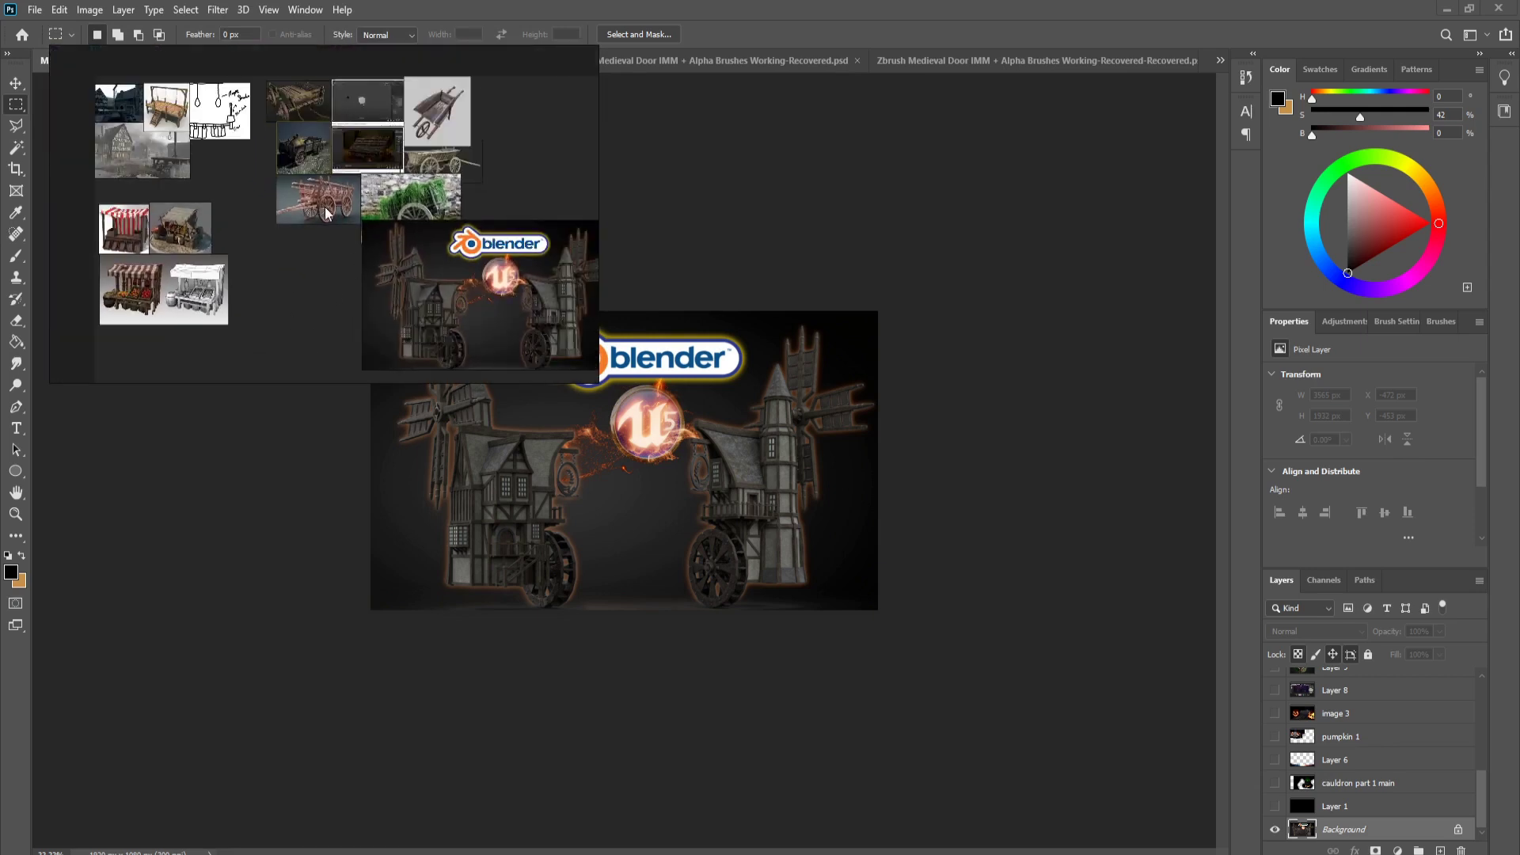
double_click(321, 189)
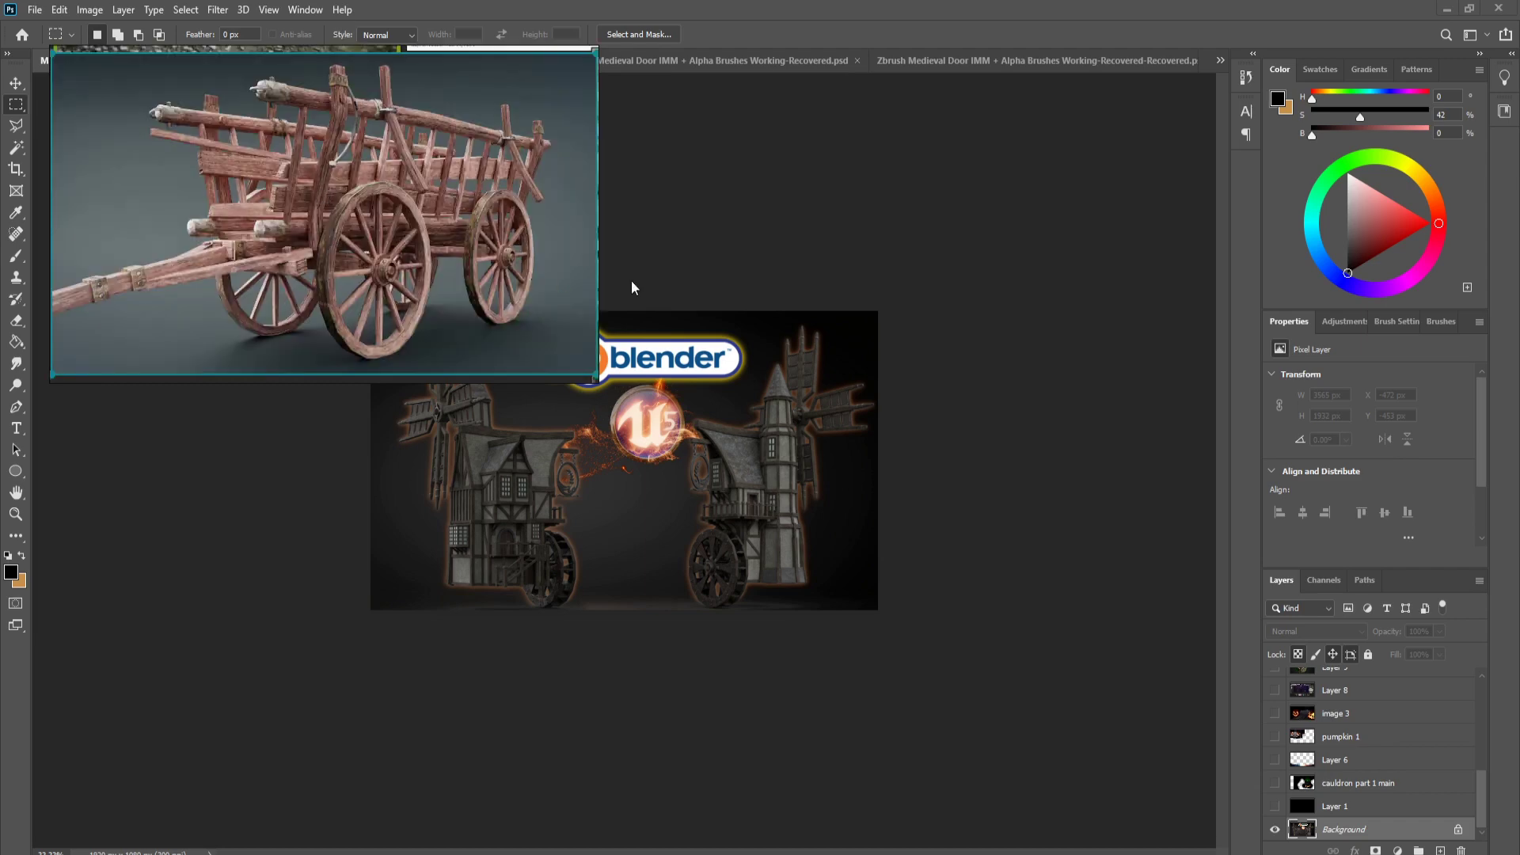
double_click(377, 235)
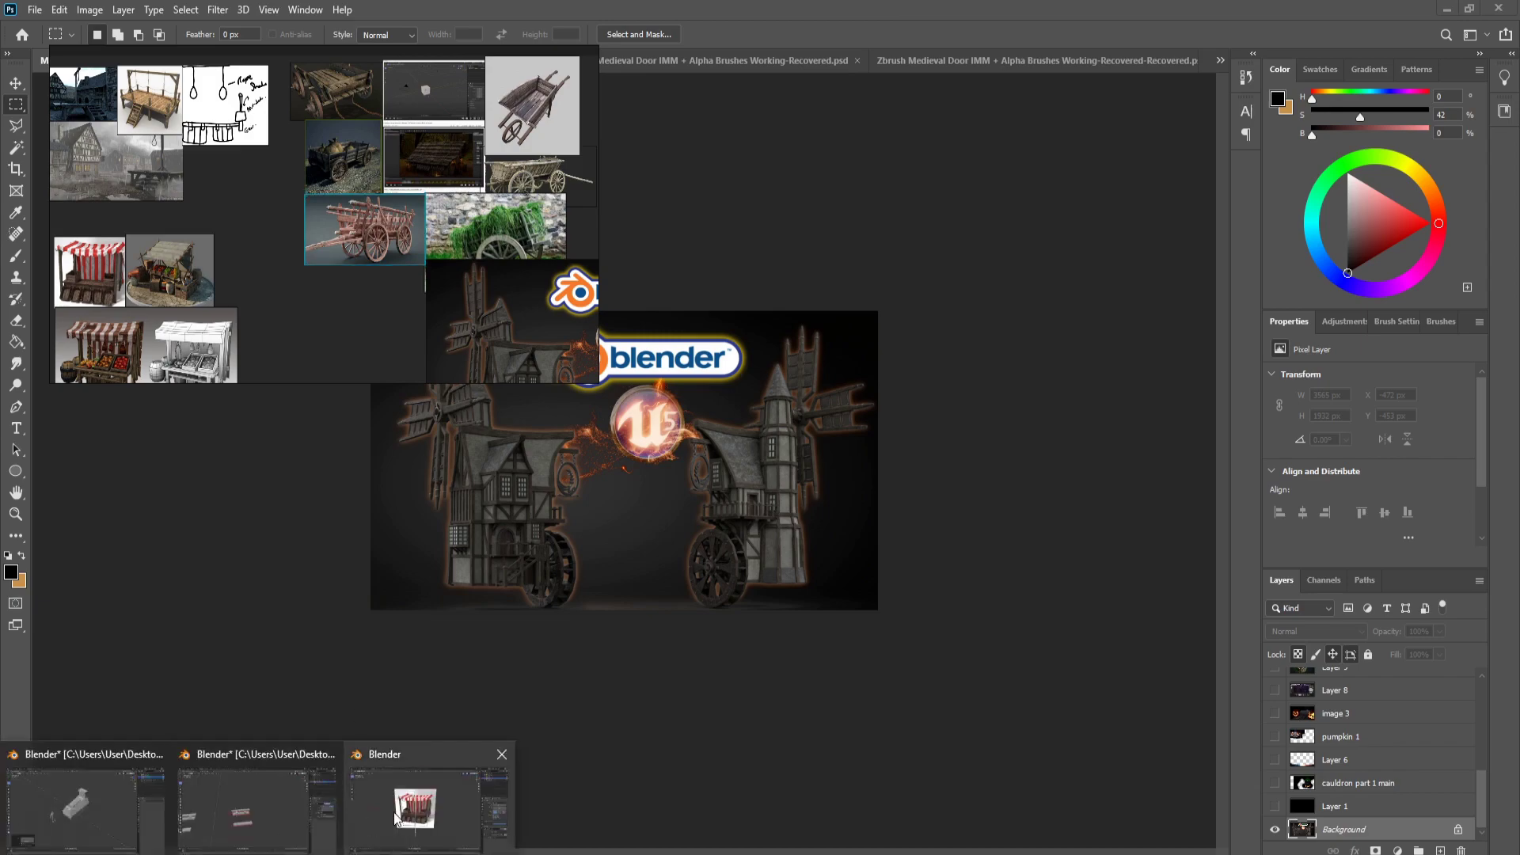
Step: Move the board over Blender's top-right, then shrink the red wagon and crop it to its front wheel
left_click(398, 821)
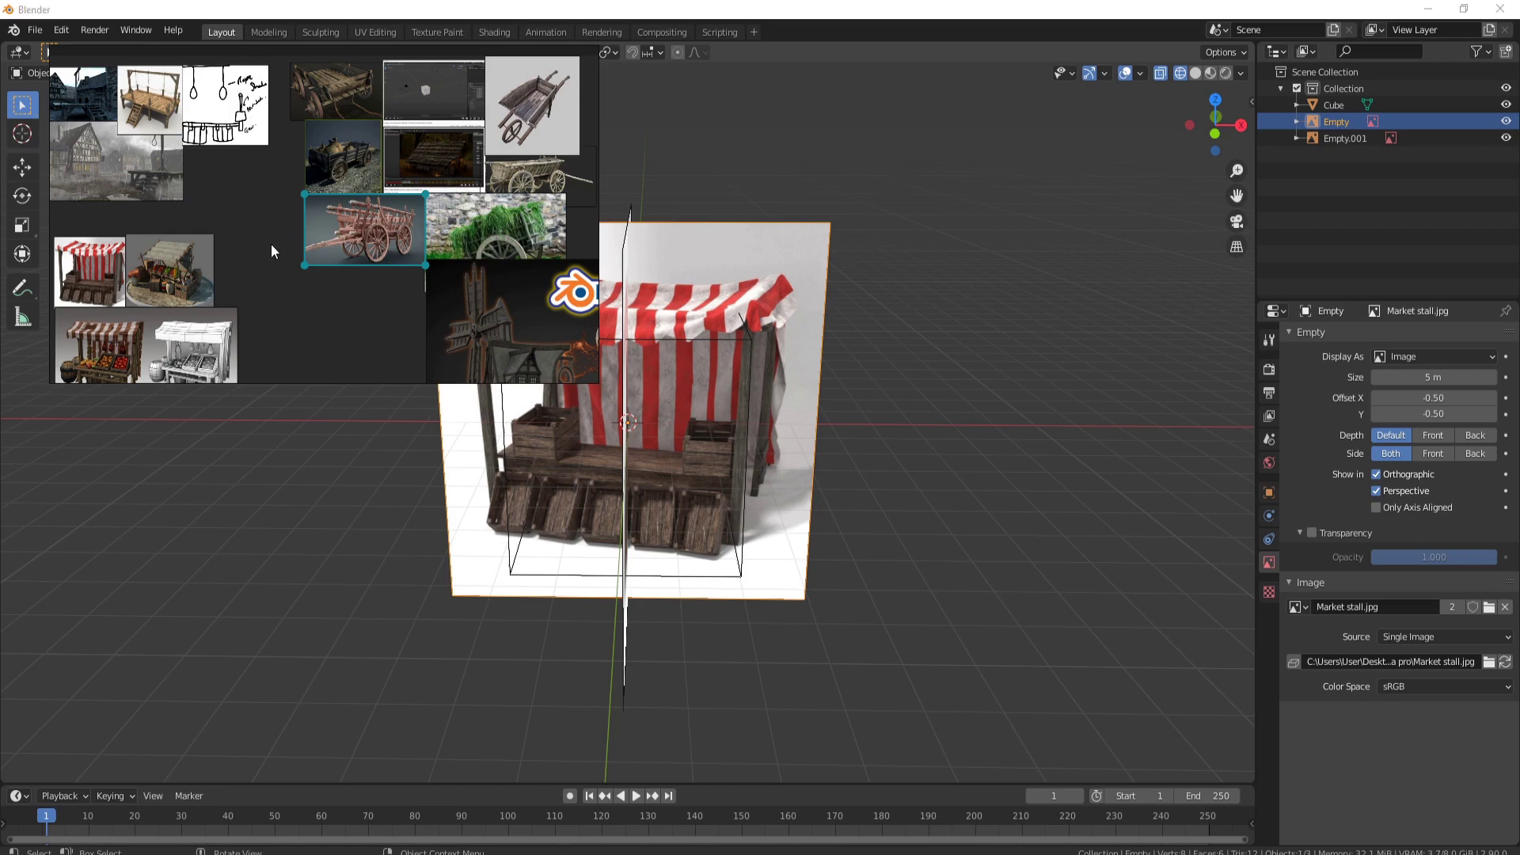
left_click_drag(271, 243, 1151, 232)
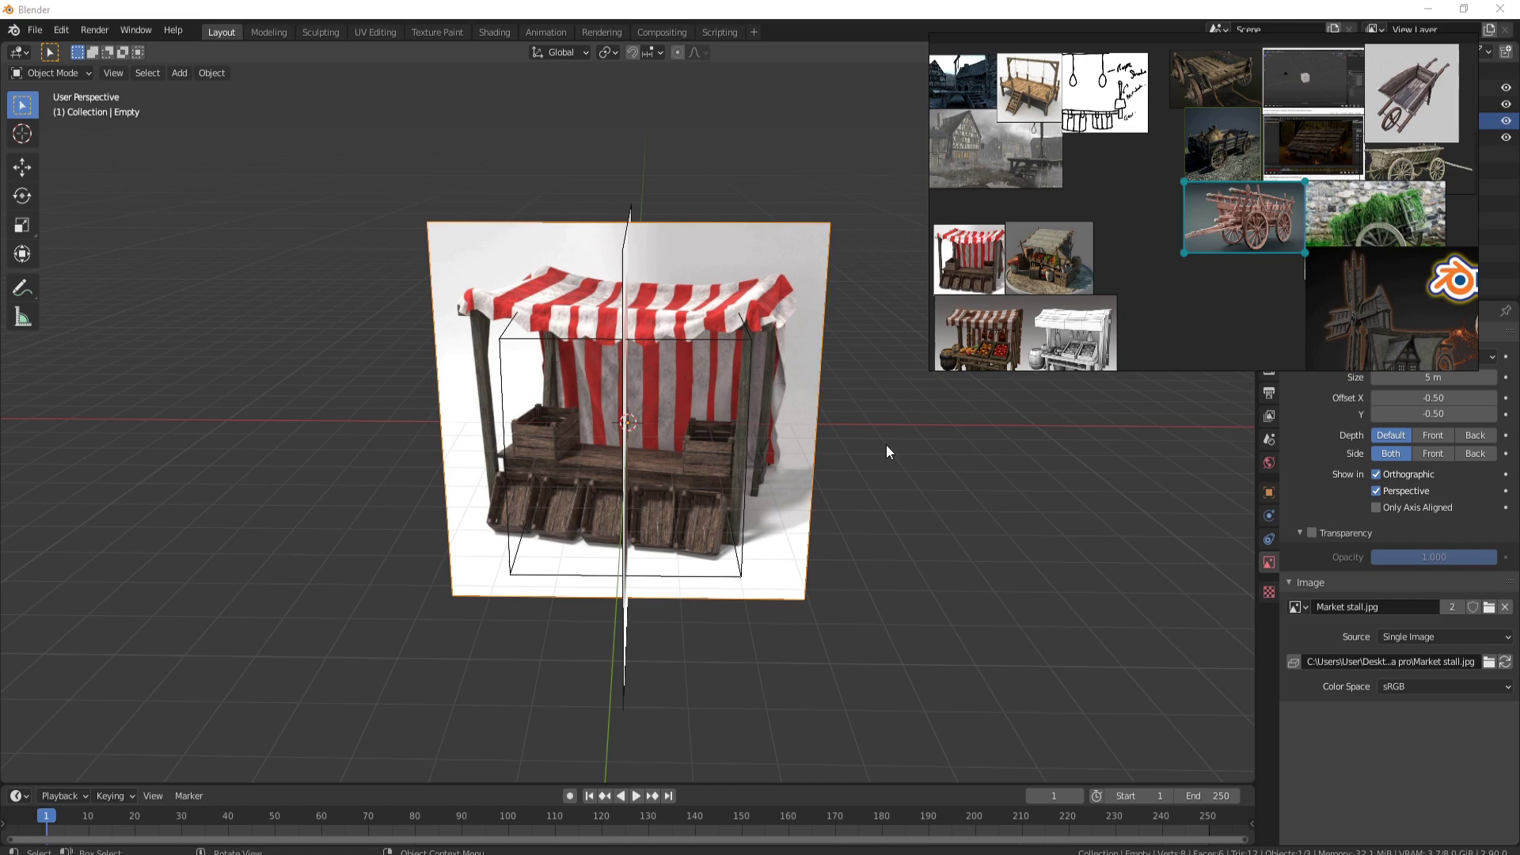
scroll(1256, 265, "up", 4)
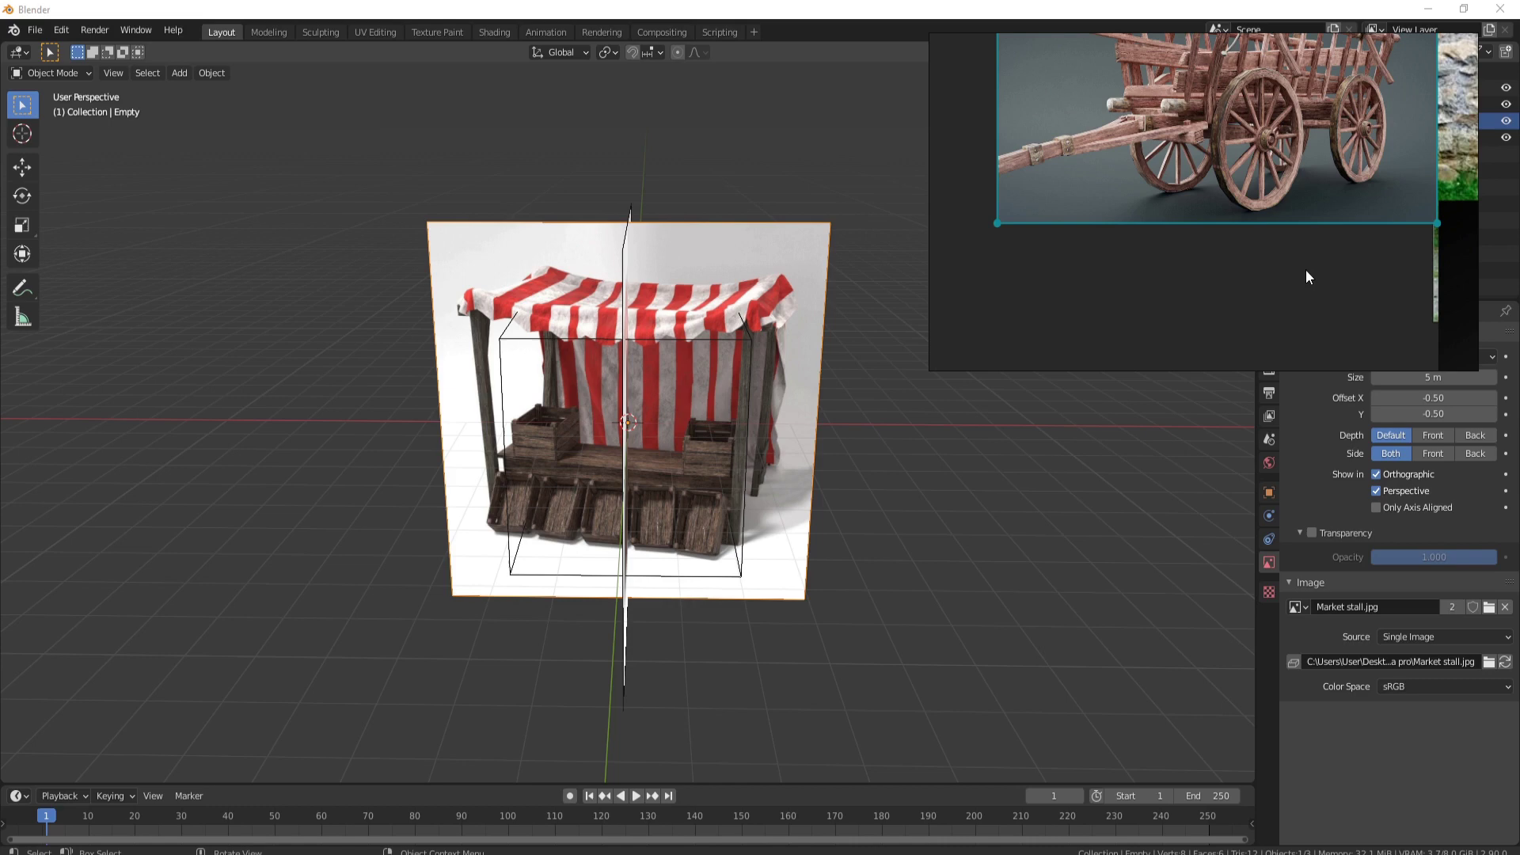
middle_click_drag(1313, 259, 1238, 389)
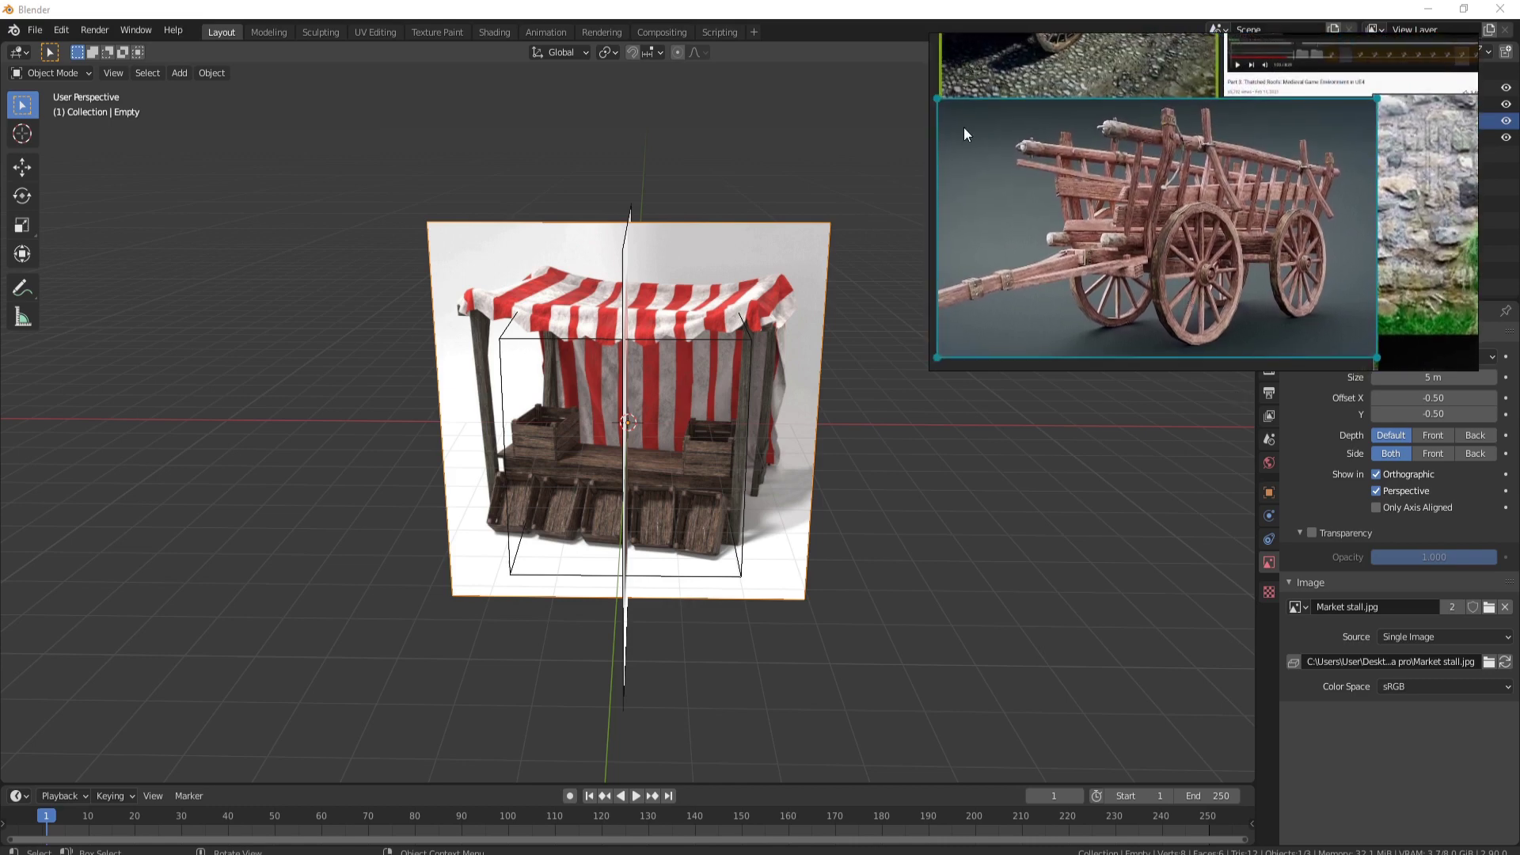
left_click_drag(1360, 356, 1364, 350)
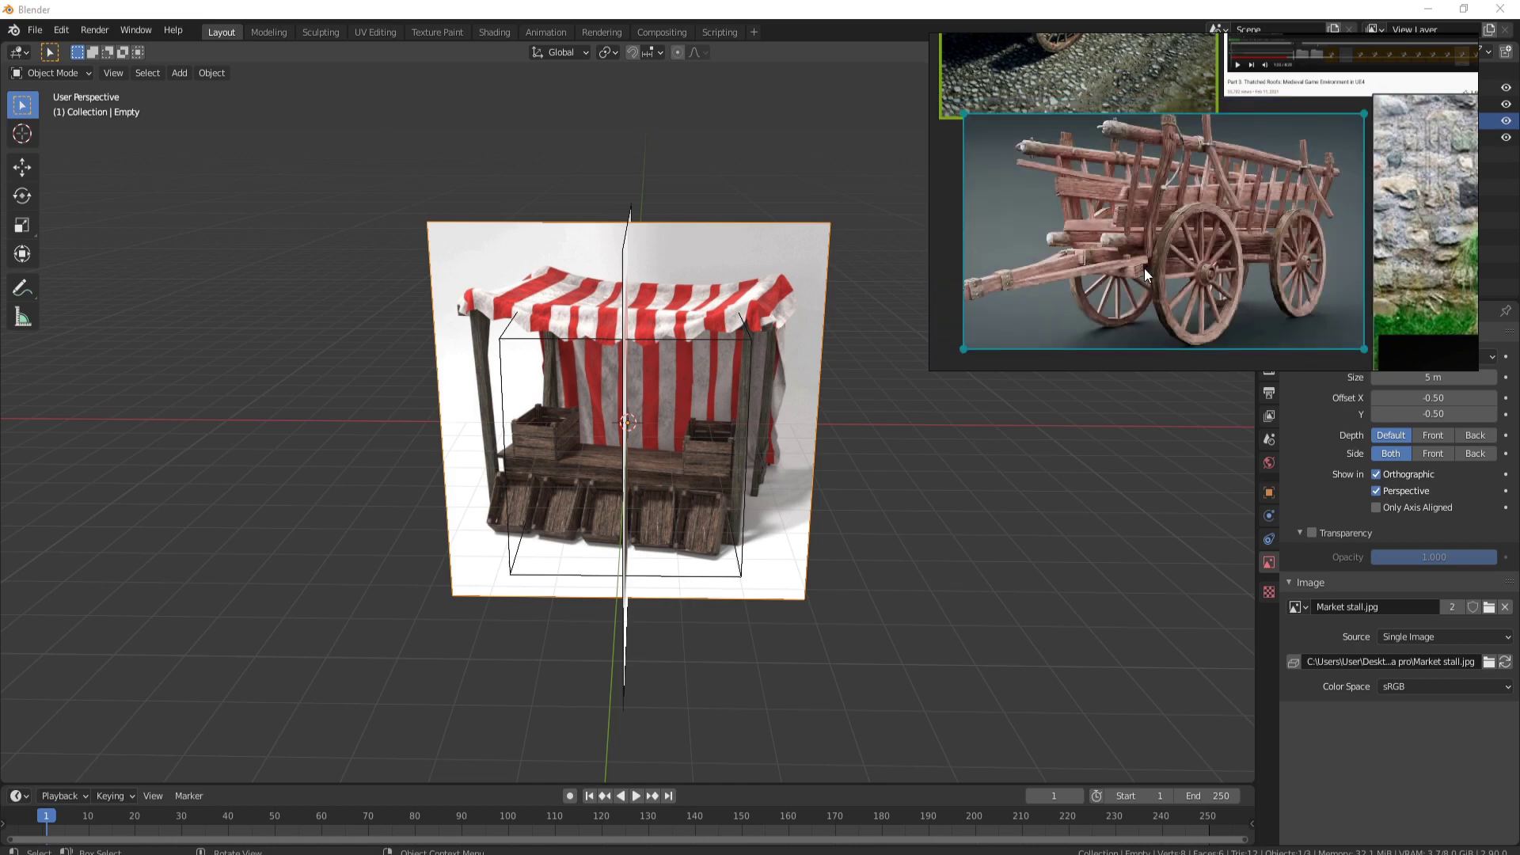
left_click_drag(1097, 170, 1259, 317)
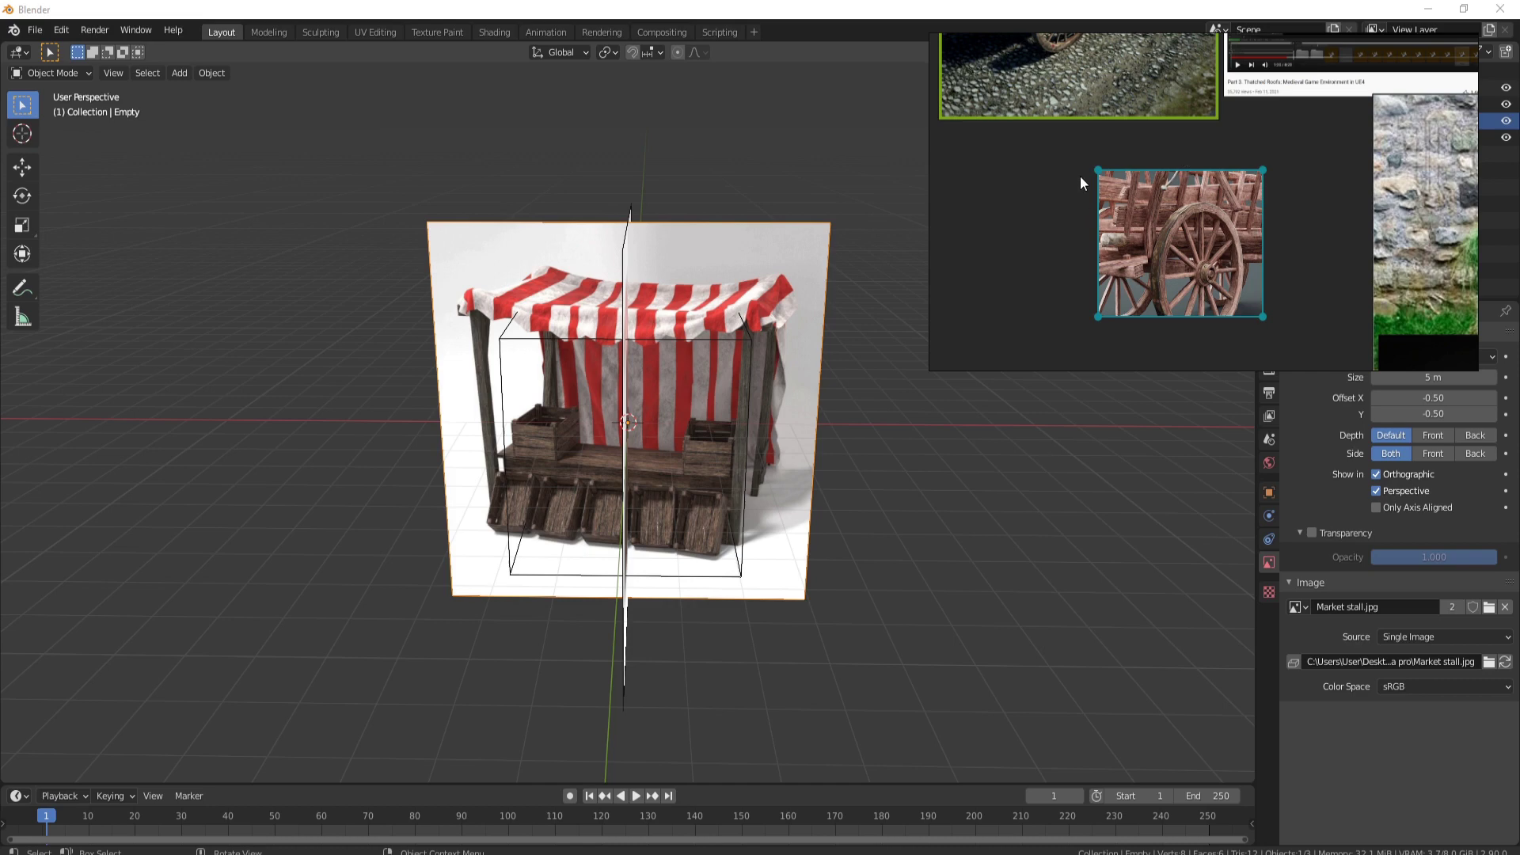
Step: Undo the wagon crop, flip the image horizontally and vertically, then flip both back
key("ctrl+z")
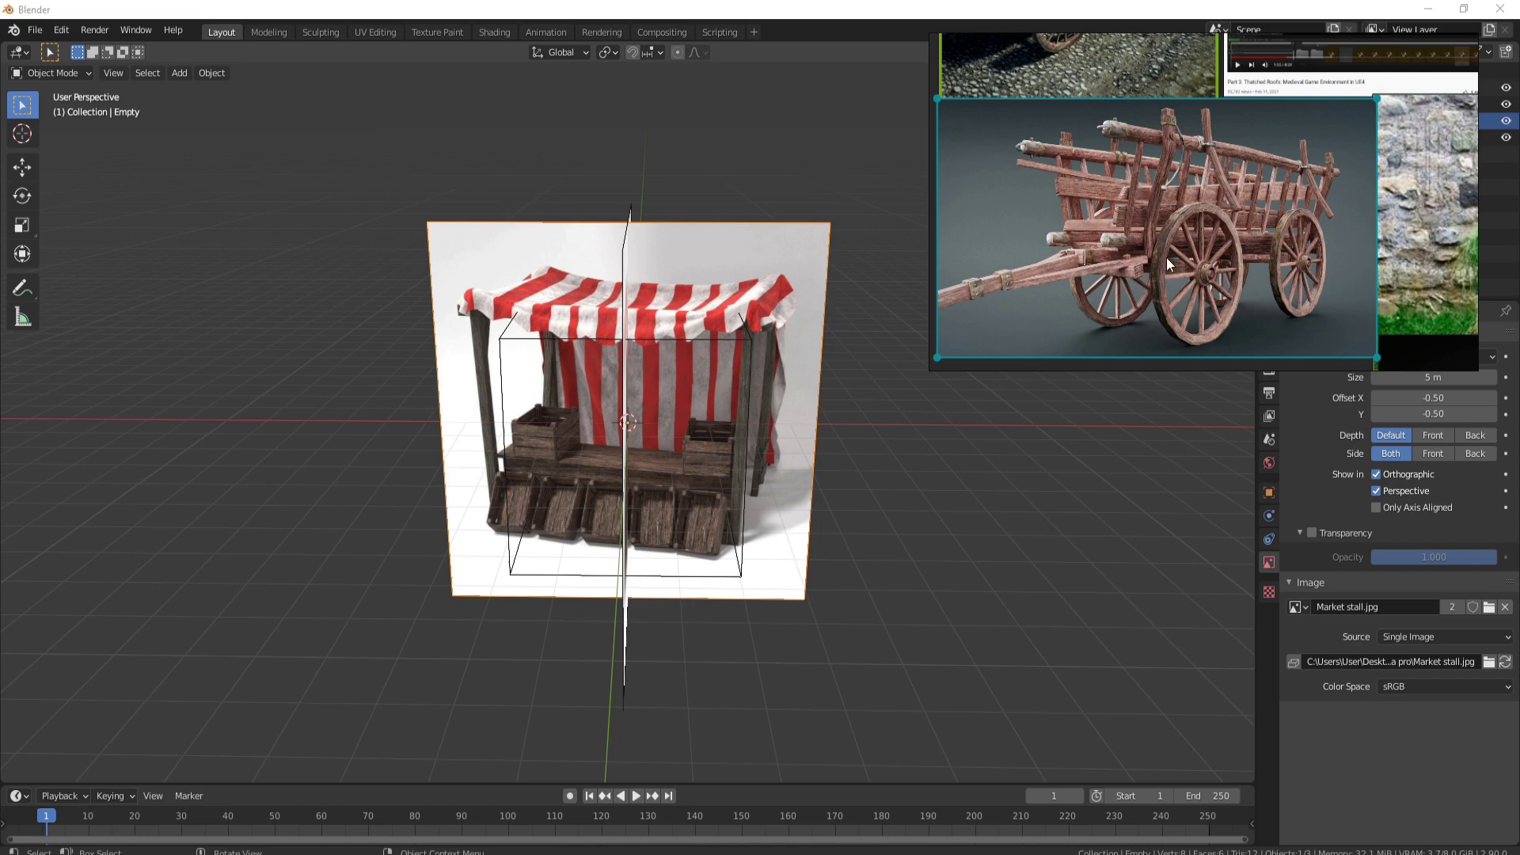
key("alt+shift+h")
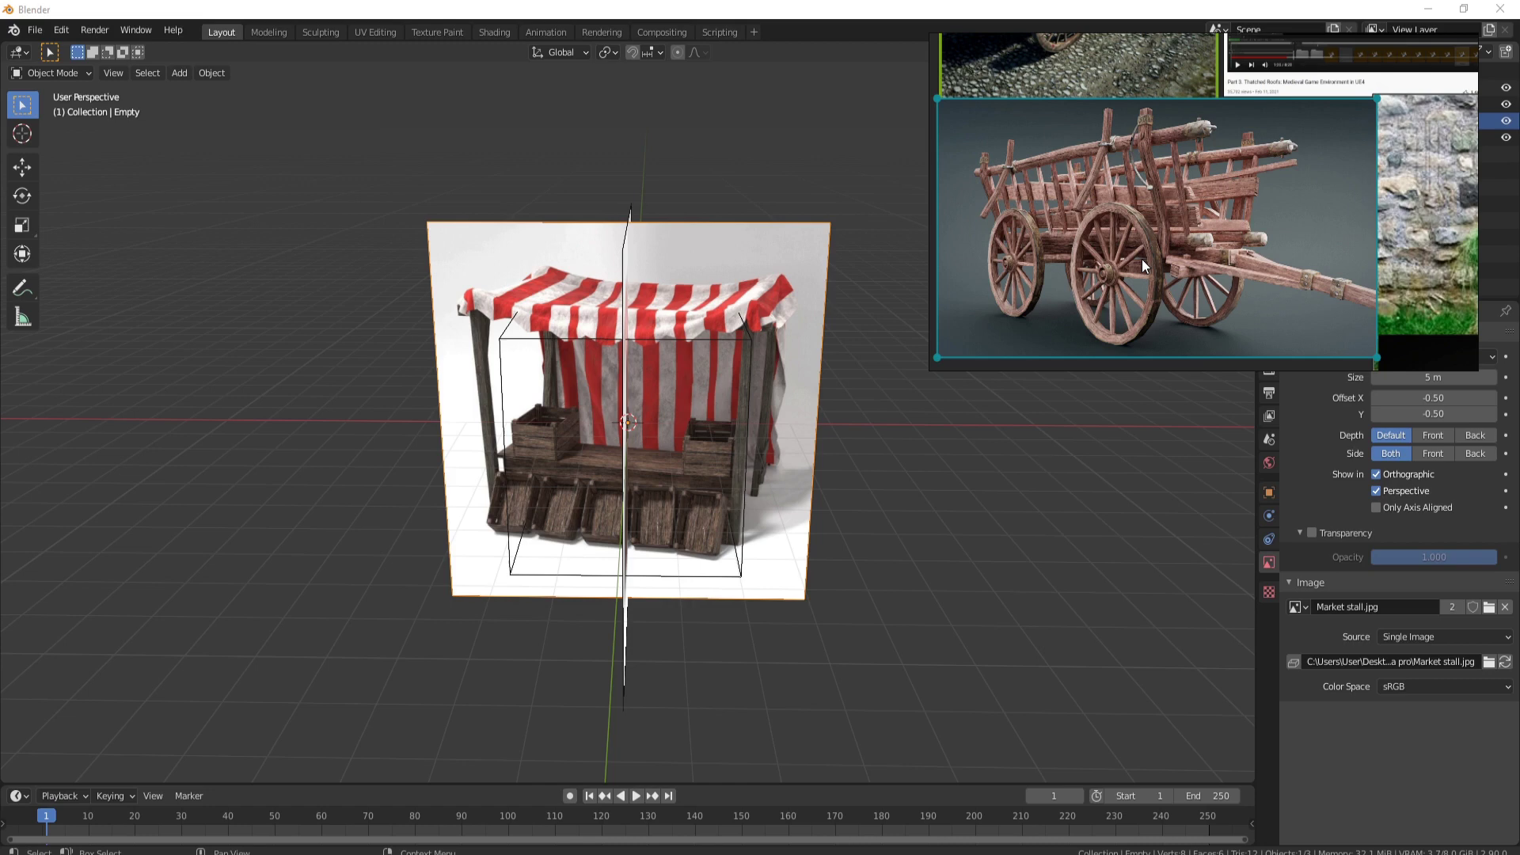
key("alt+shift+v")
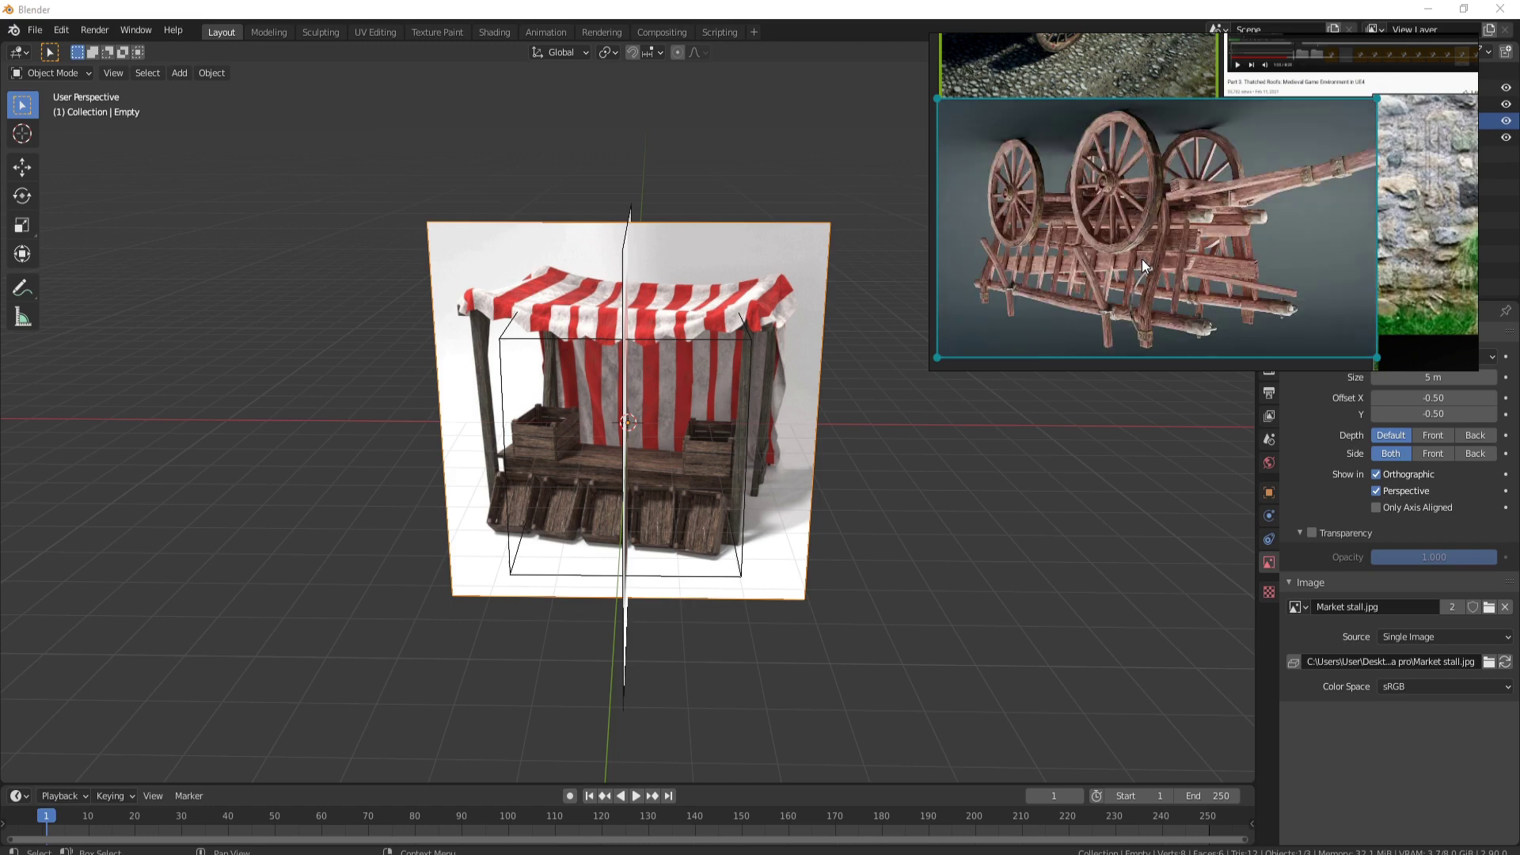
key("alt+shift+v")
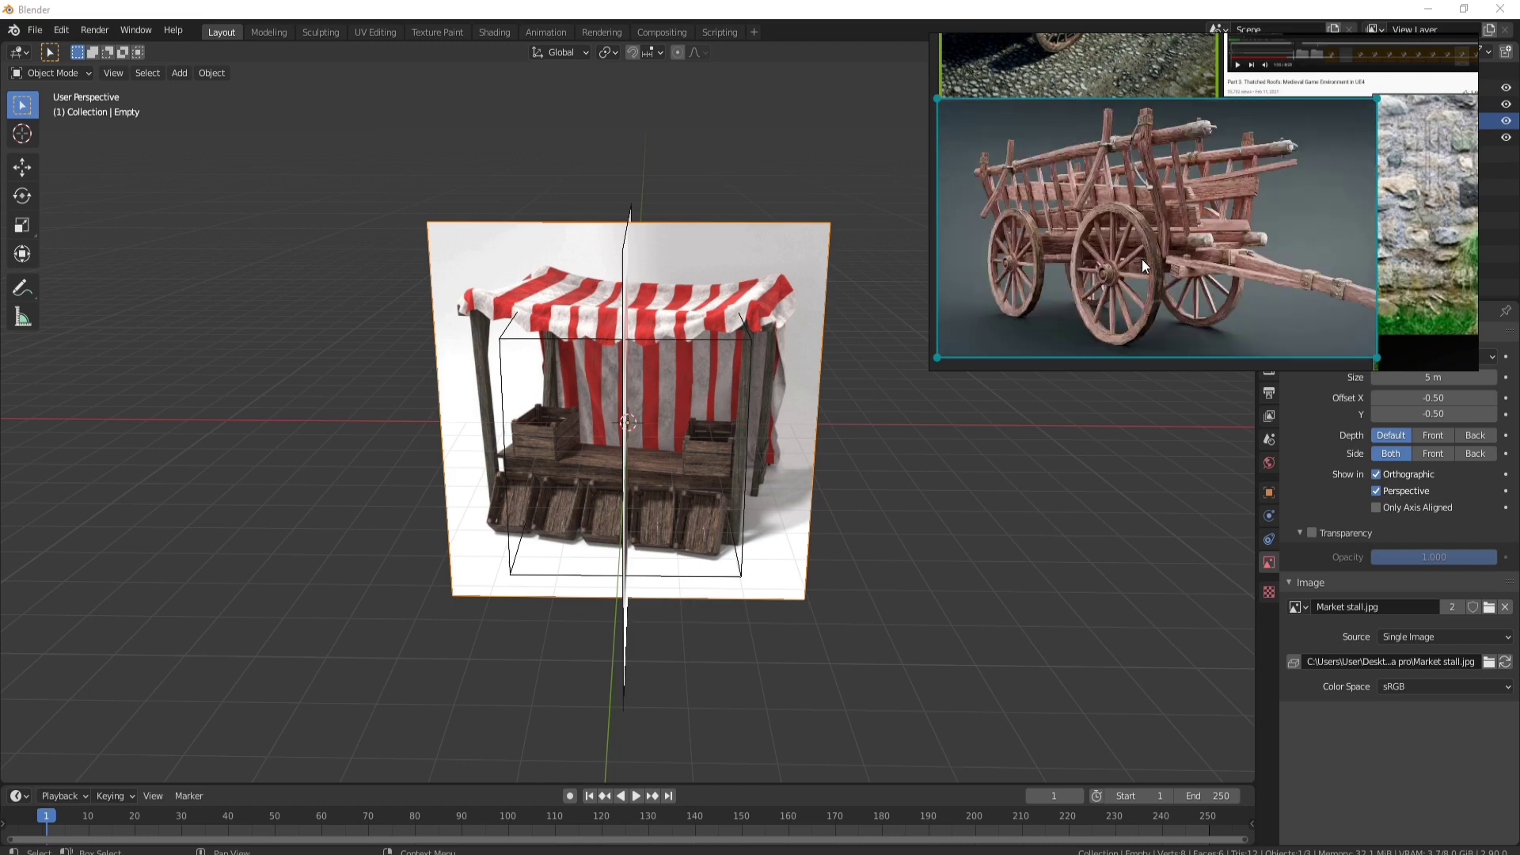
key("alt+shift+h")
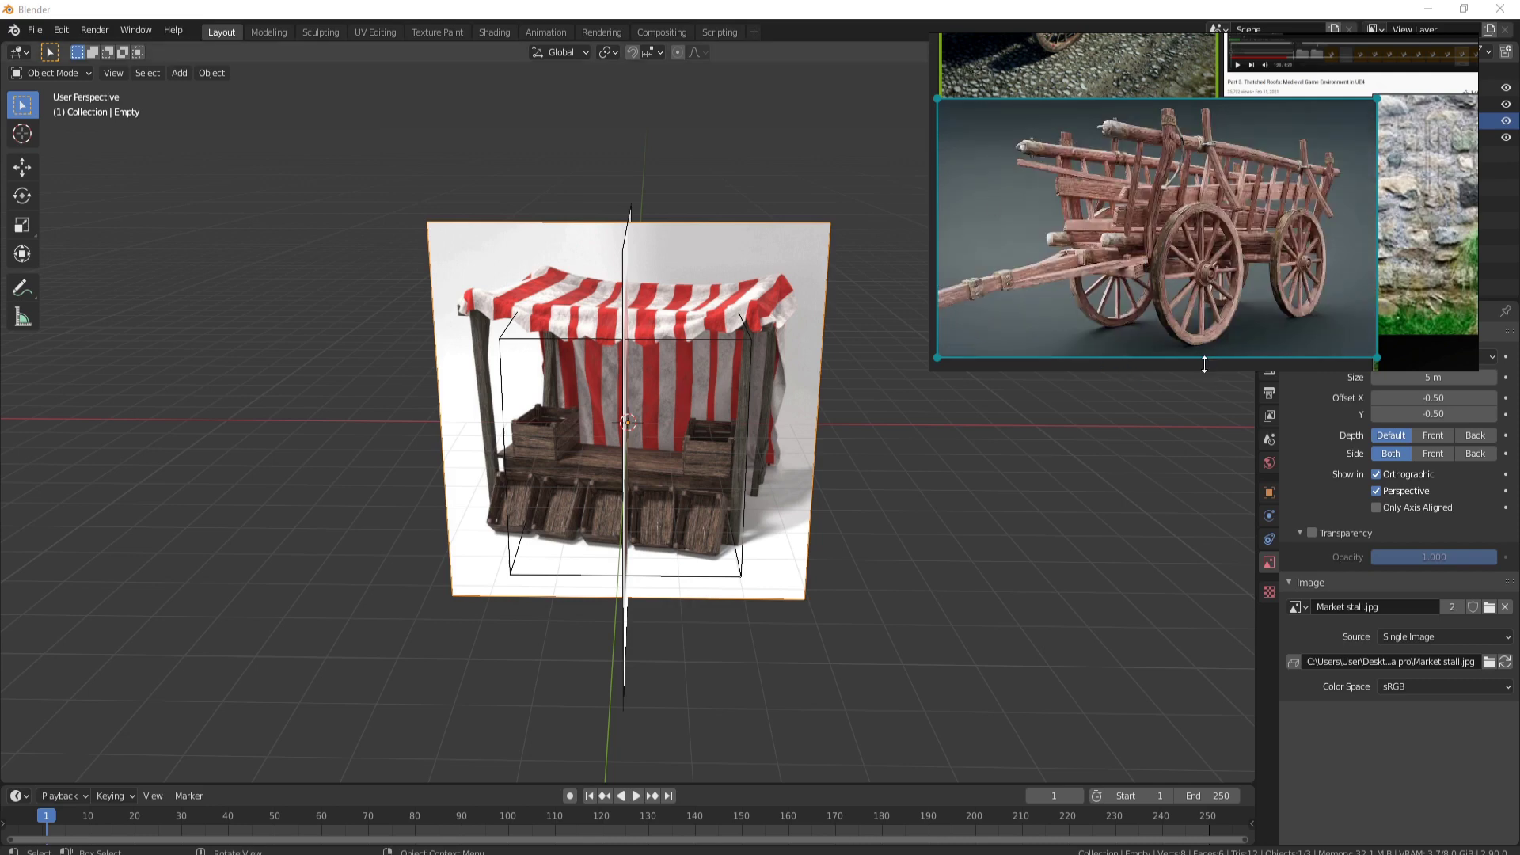
Step: Move the board over the 3D viewport and open Settings with the search cleared to list every control binding
left_click_drag(1200, 362, 882, 560)
scroll(934, 383, "down", 2)
scroll(935, 384, "down", 2)
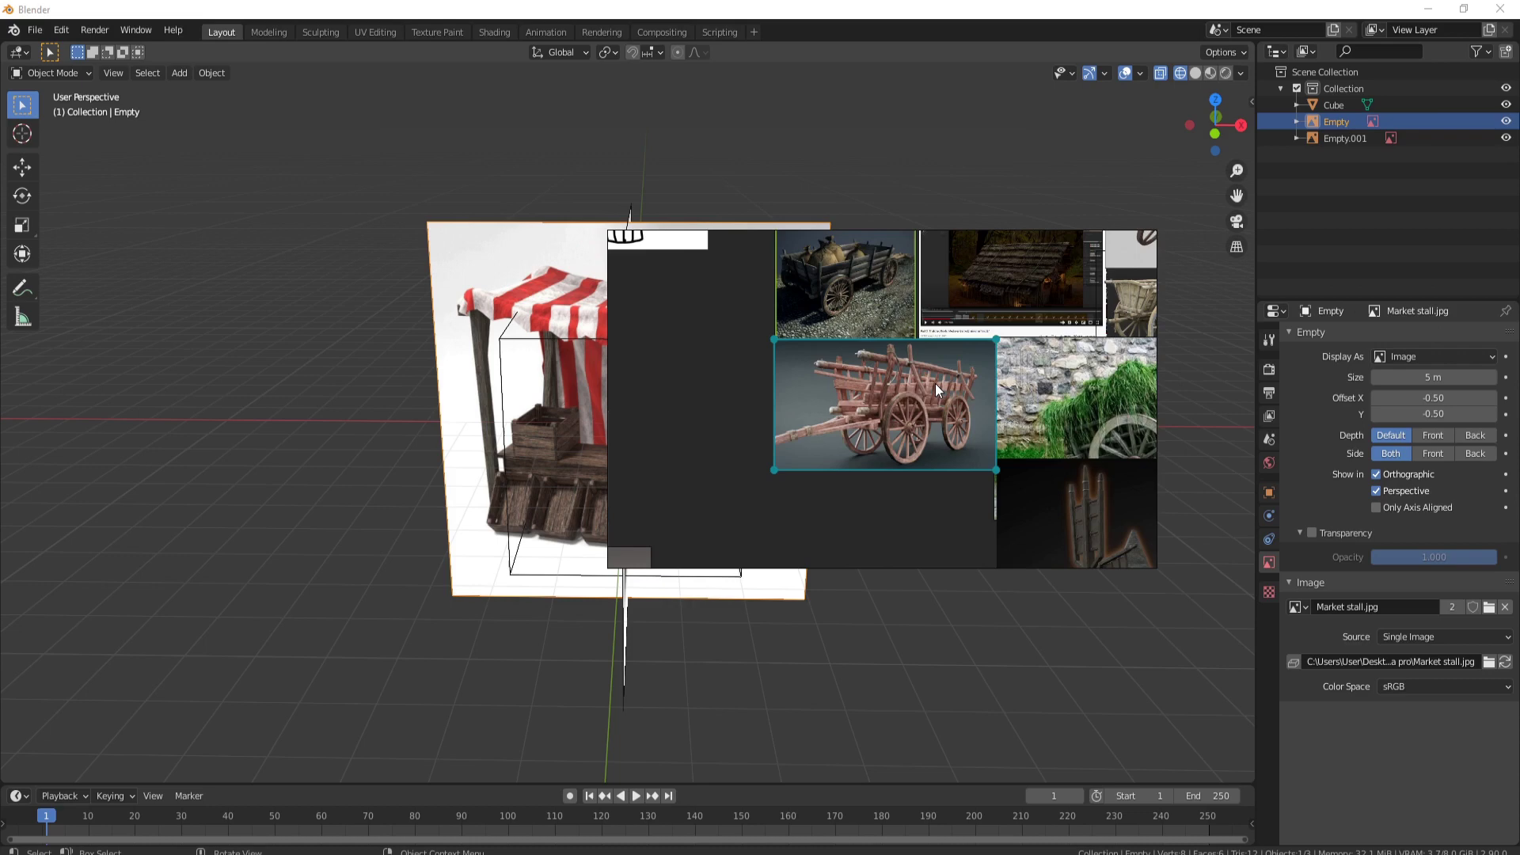
right_click(793, 386)
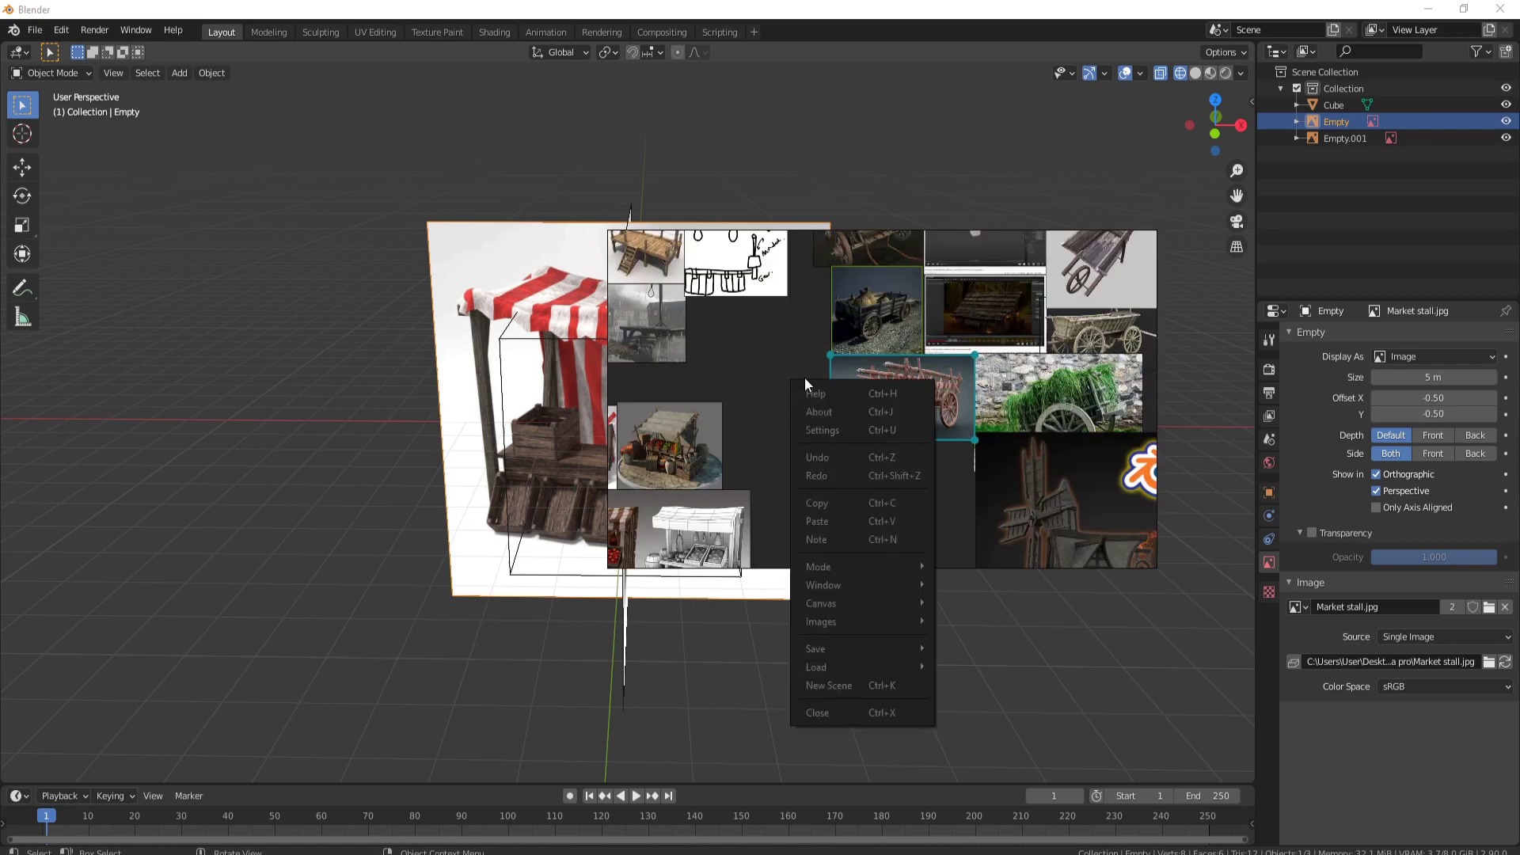
left_click(822, 431)
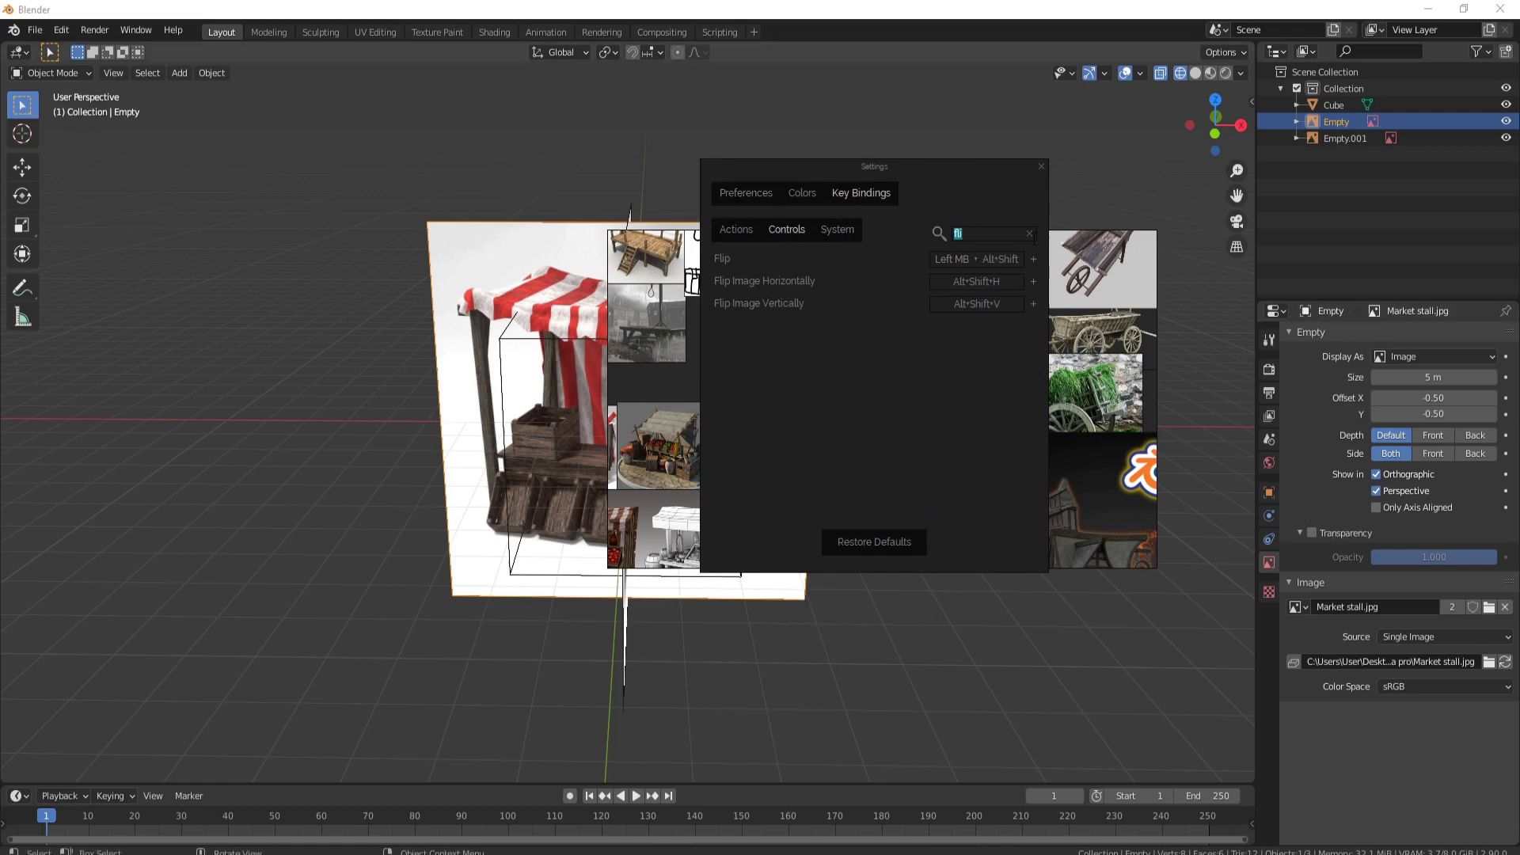
left_click(1030, 233)
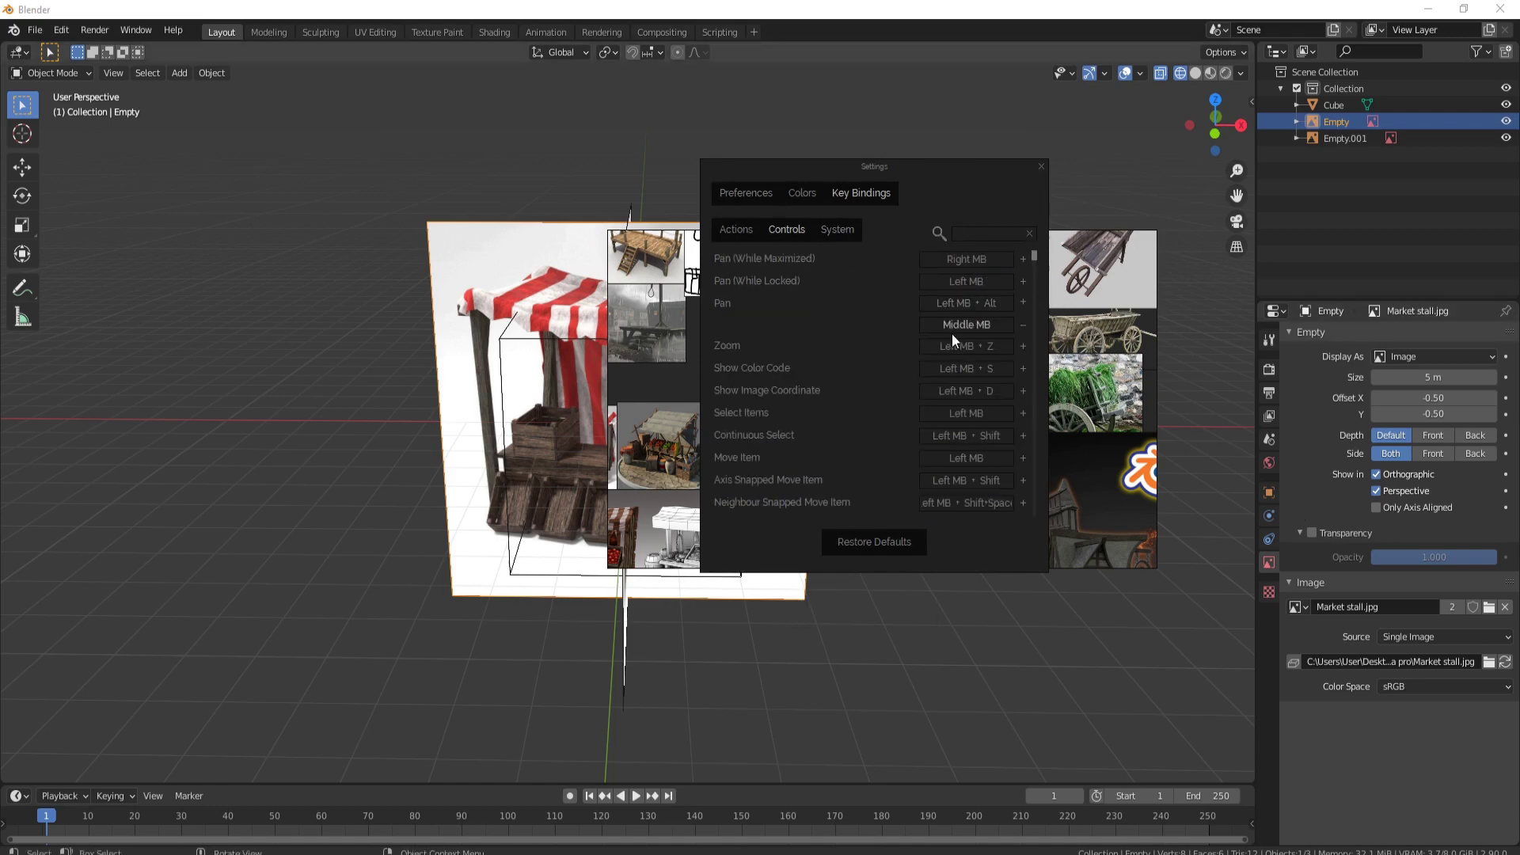
scroll(978, 407, "down", 5)
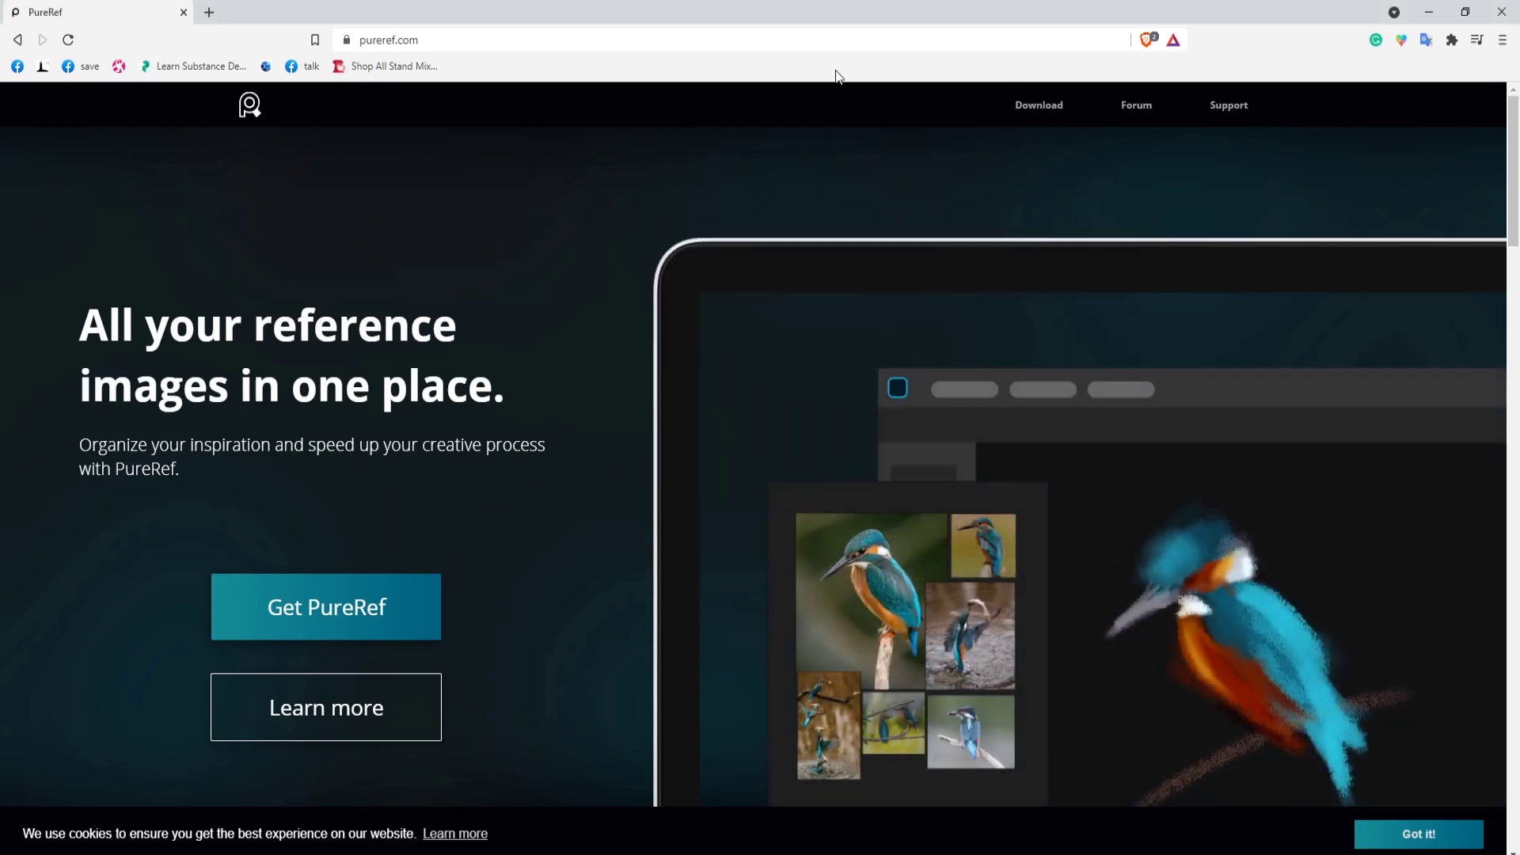
Step: Scroll pureref.com past the Get PureRef button to the Windows, Mac and Linux introduction
scroll(608, 483, "down", 5)
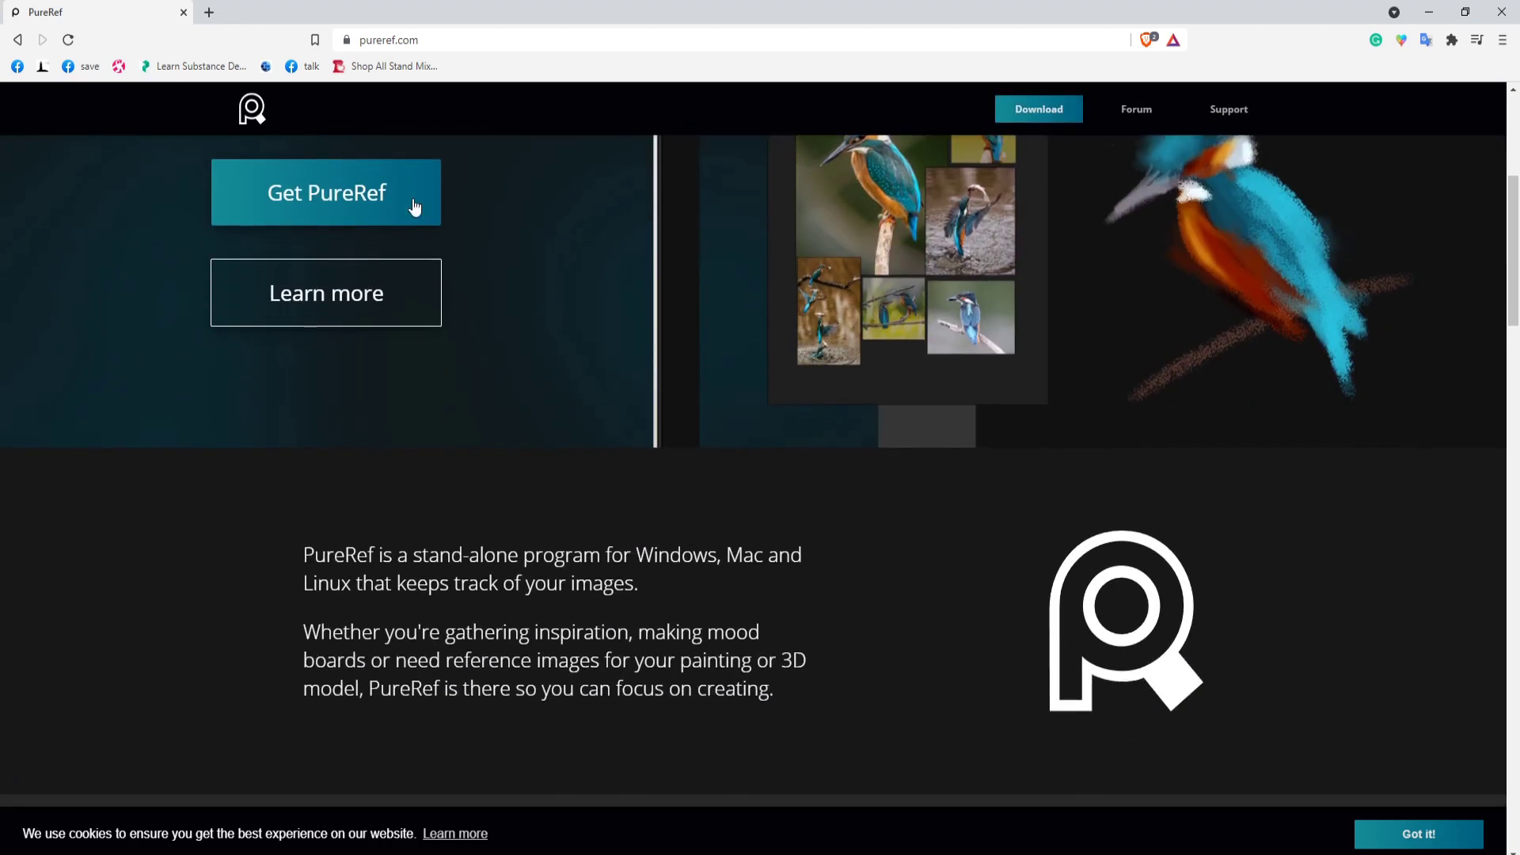